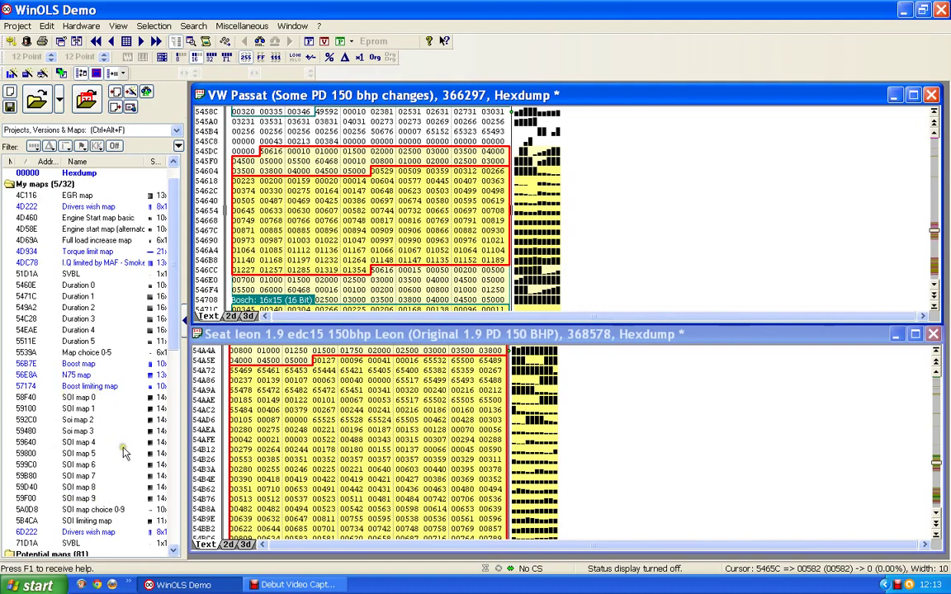
Step: Display SOI map 9 in the VW Passat hexdump and SOI 9 in the Seat Leon hexdump for comparison
click(78, 499)
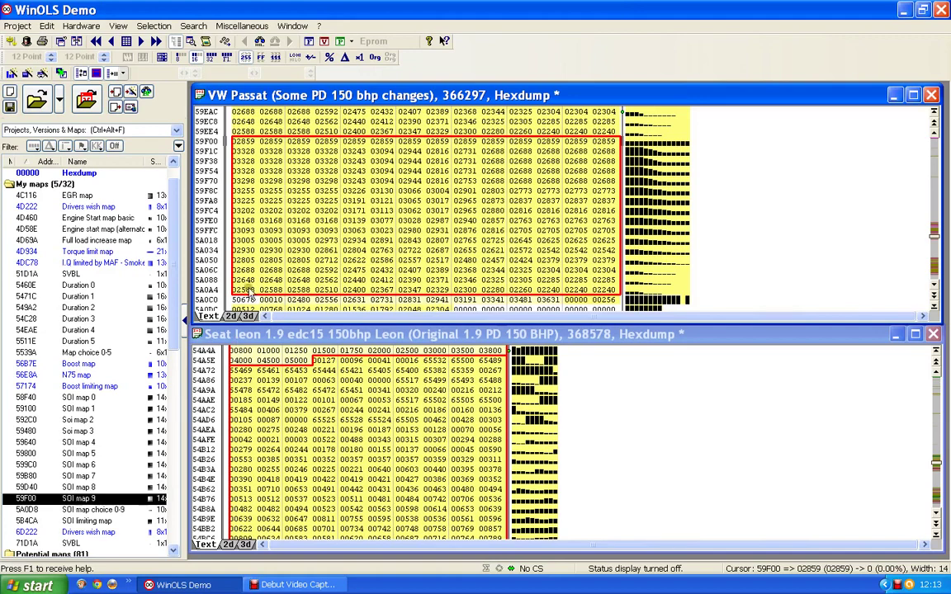
drag(172, 294, 176, 477)
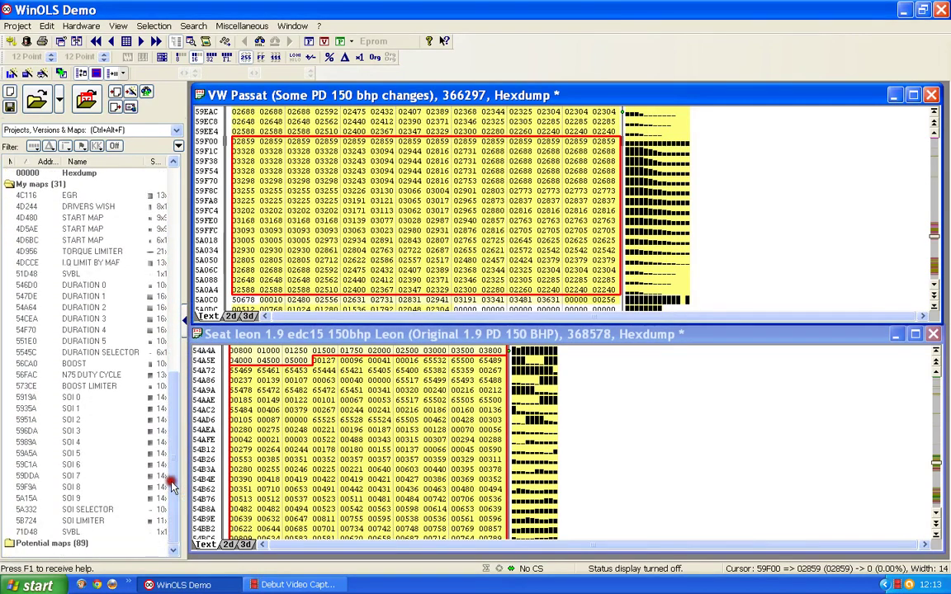
click(74, 498)
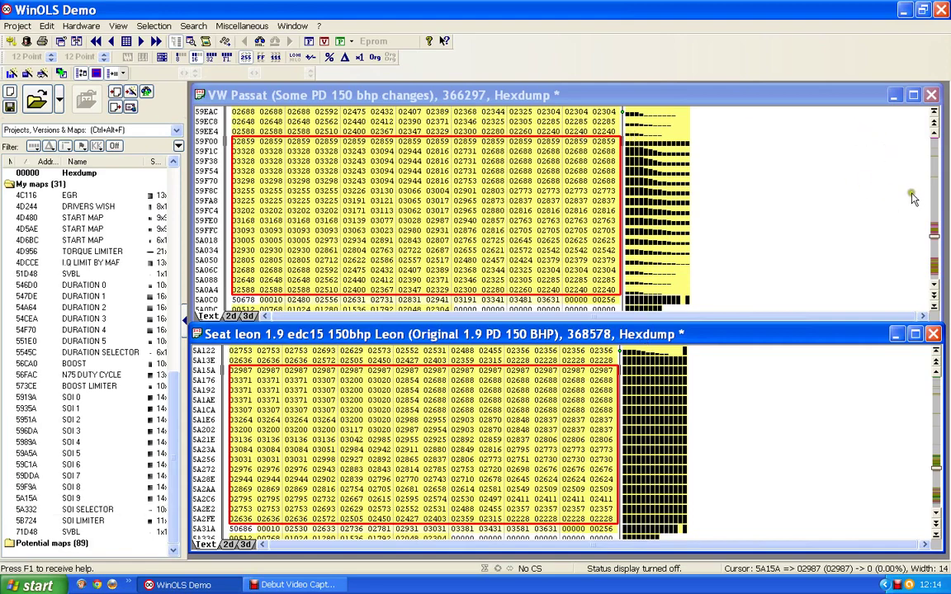
Step: Copy the 16-value SOI axis (100 to 5000) from address 5885A in the Seat Leon hexdump to address 58600 in the VW Passat hexdump
click(935, 173)
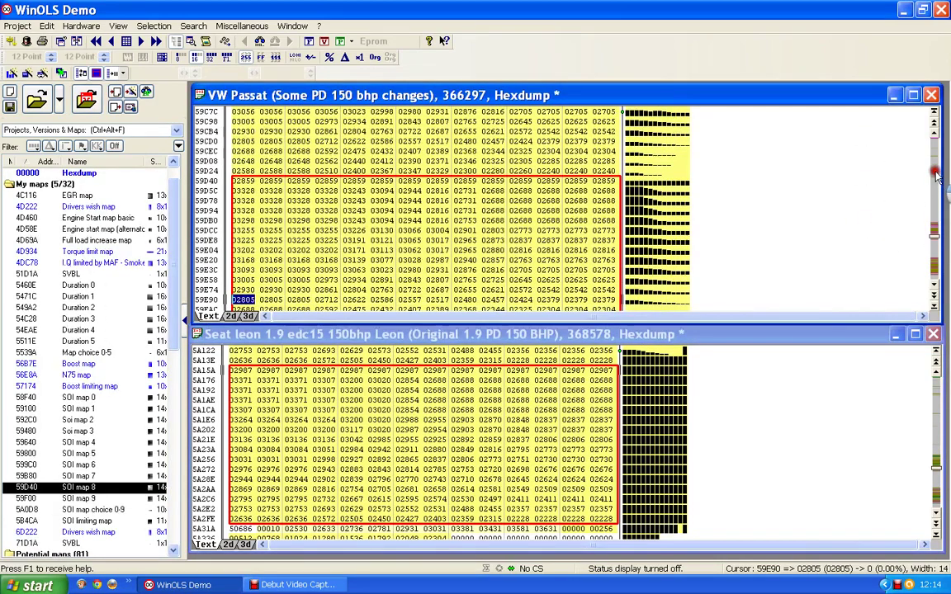
drag(936, 173, 935, 173)
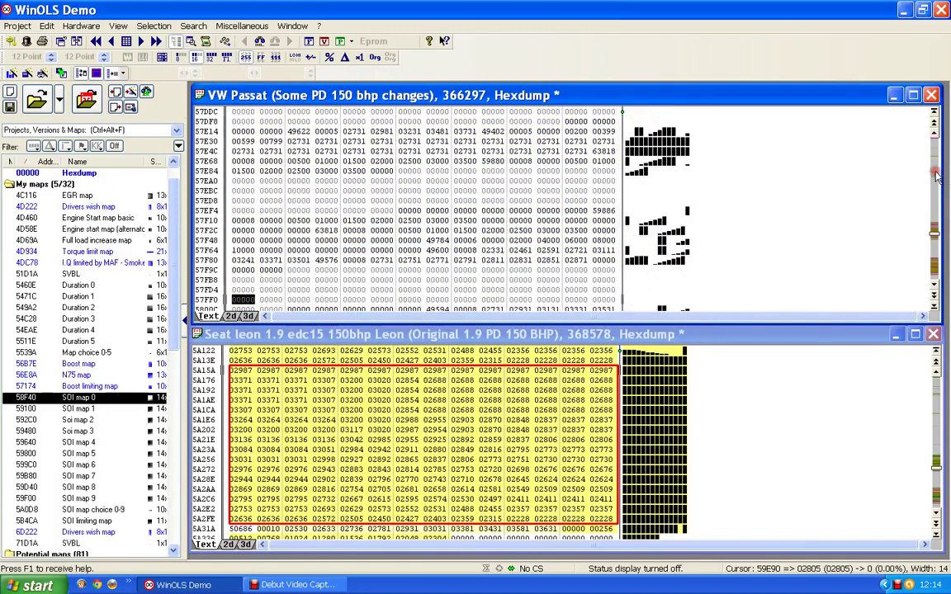
scroll(733, 191, down, 9)
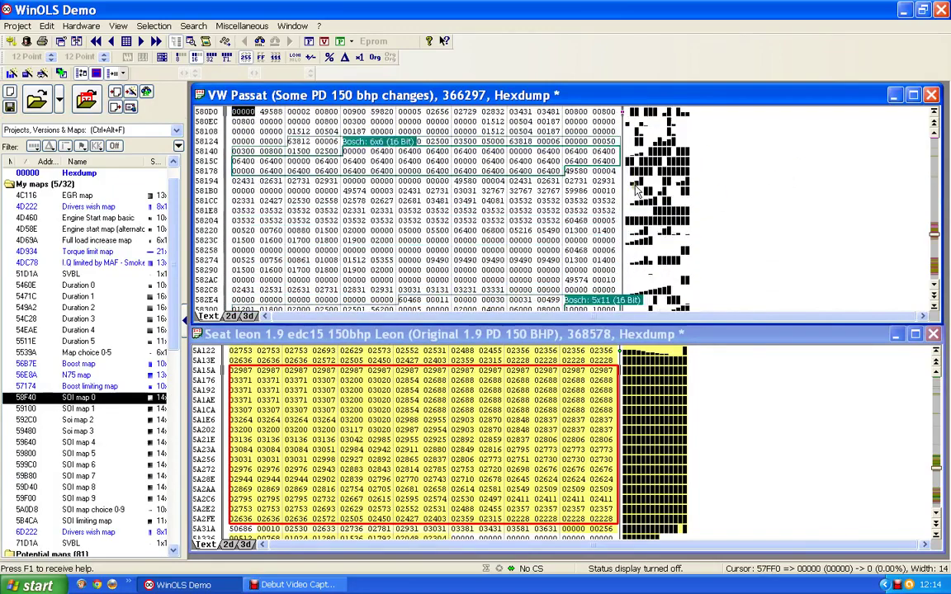
scroll(638, 191, down, 10)
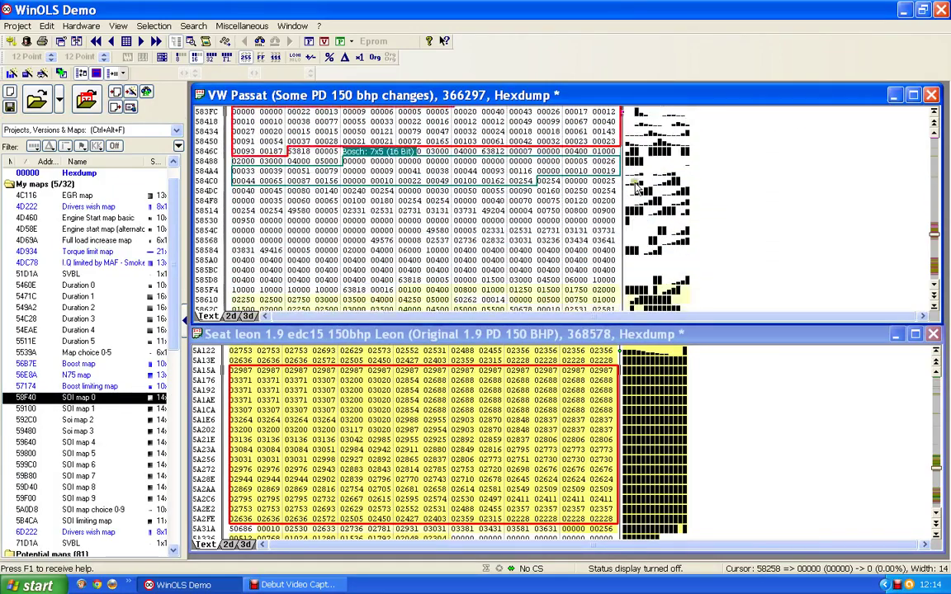
scroll(637, 191, down, 10)
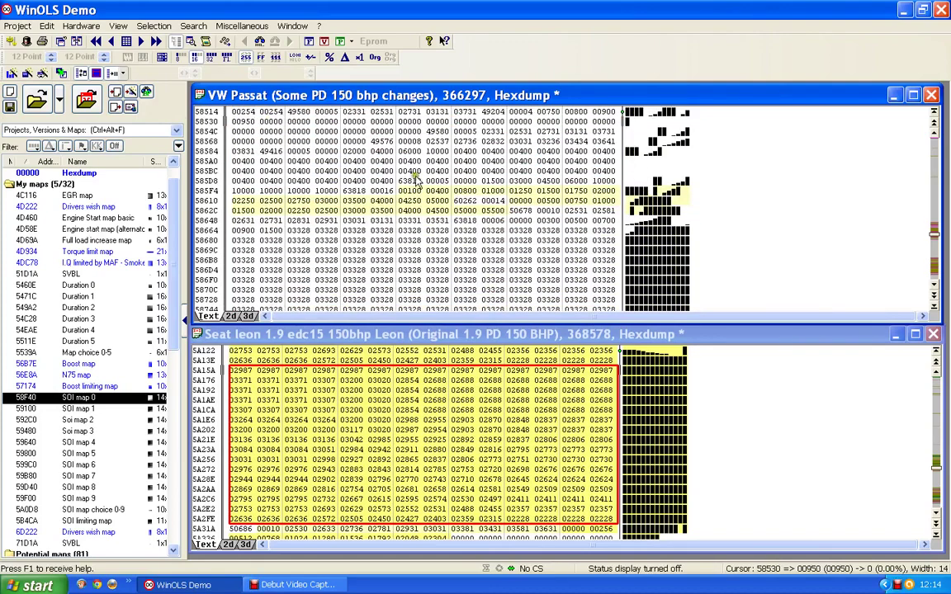
click(937, 435)
scroll(938, 433, up, 5)
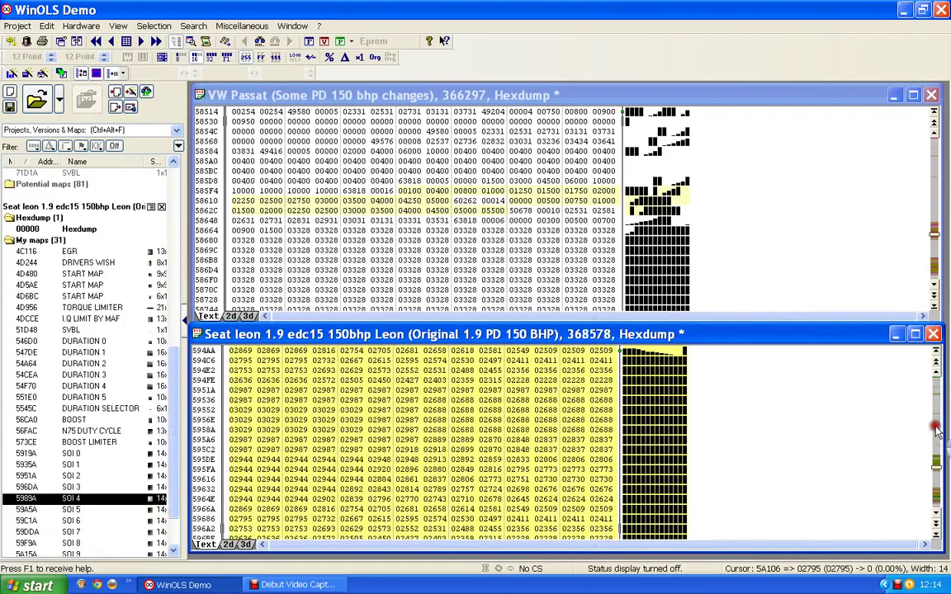
scroll(938, 435, up, 15)
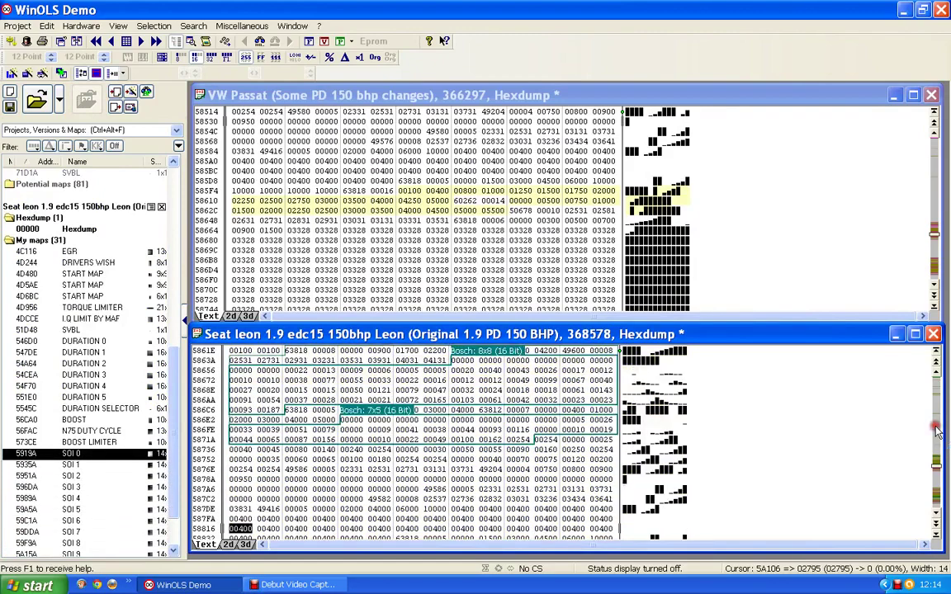
scroll(509, 420, down, 6)
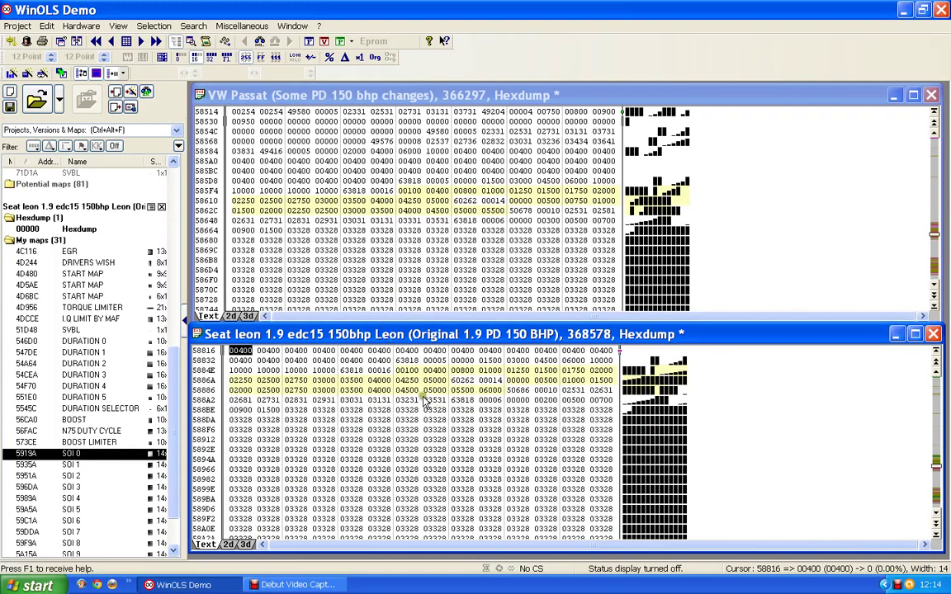
click(408, 372)
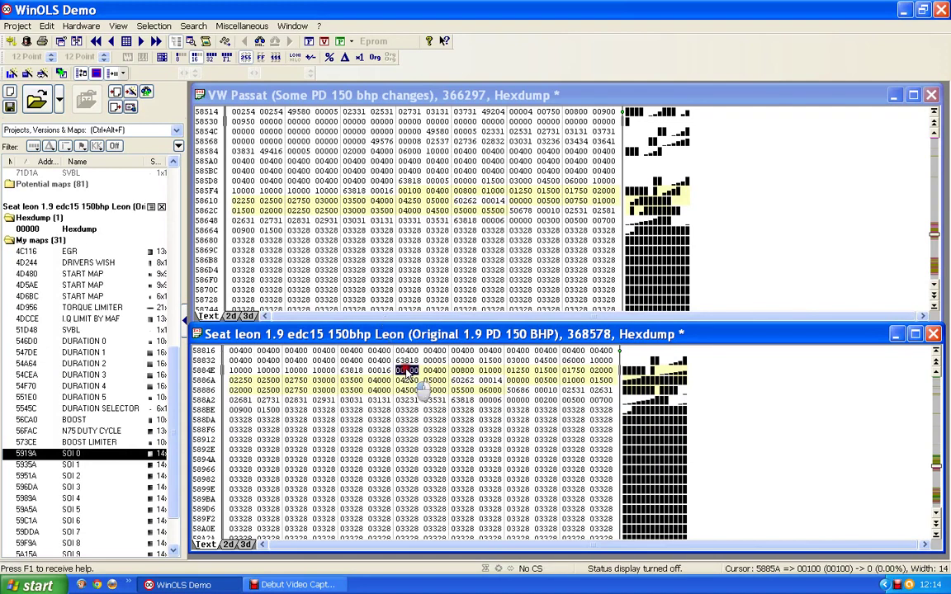
drag(408, 372, 435, 380)
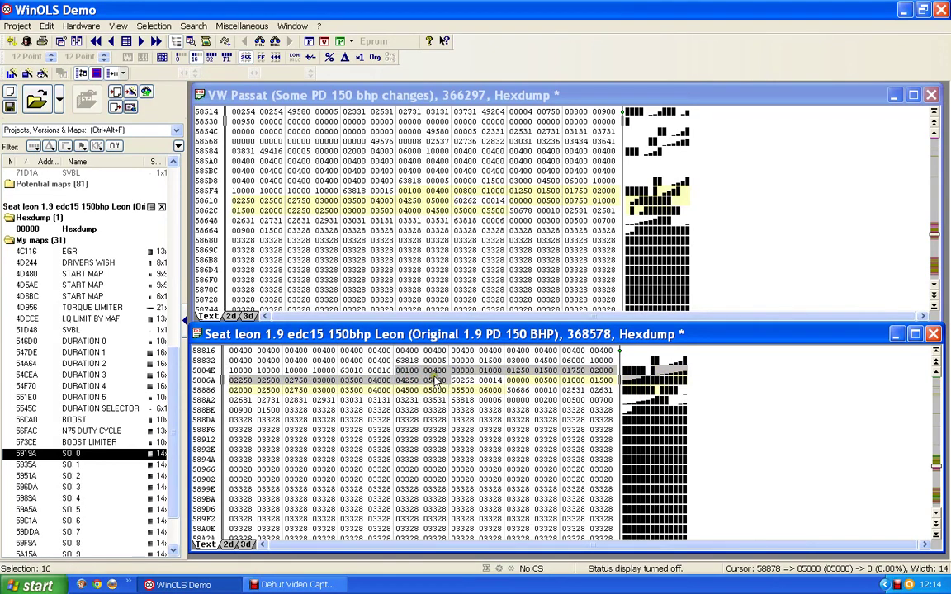
right_click(436, 380)
click(455, 392)
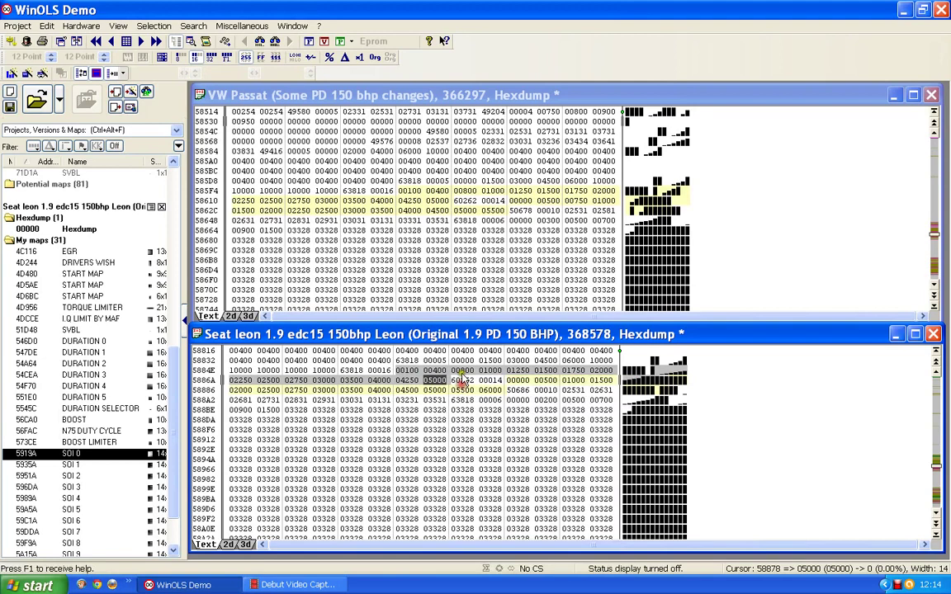
click(416, 195)
right_click(416, 194)
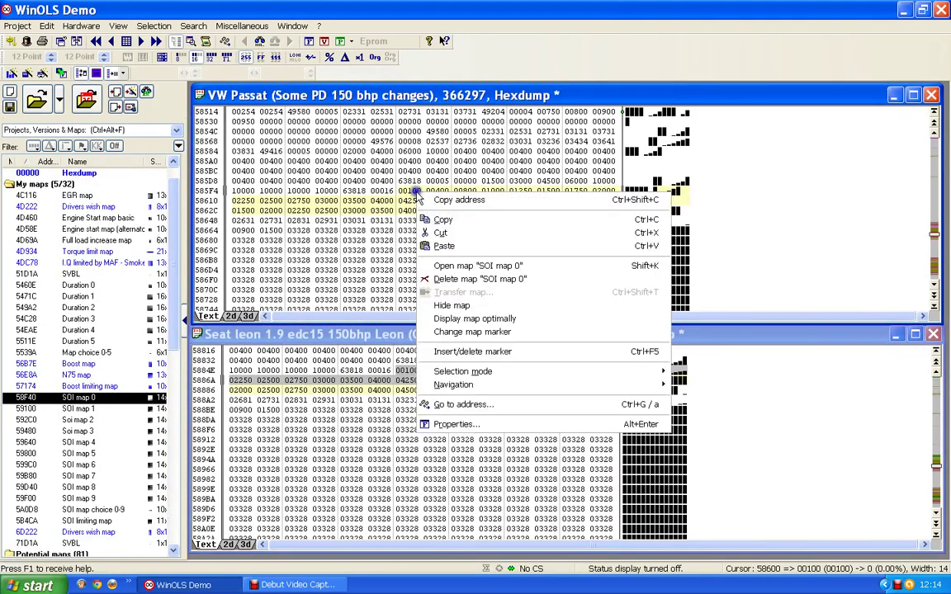
click(444, 247)
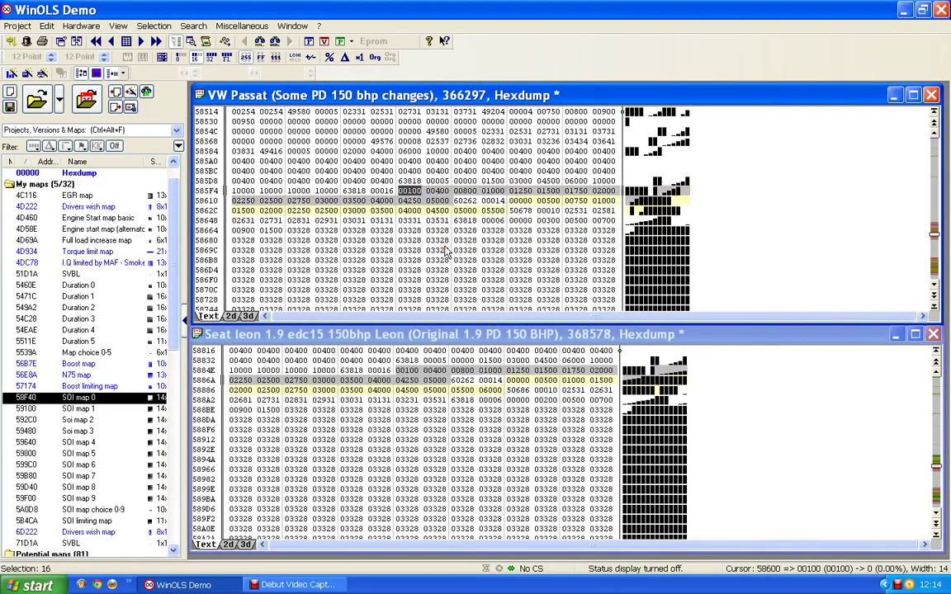
Step: Copy the 14-value SOI axis (0 to 6000) from the Seat Leon hexdump at 5887E to address 58624 in the VW Passat hexdump
click(393, 373)
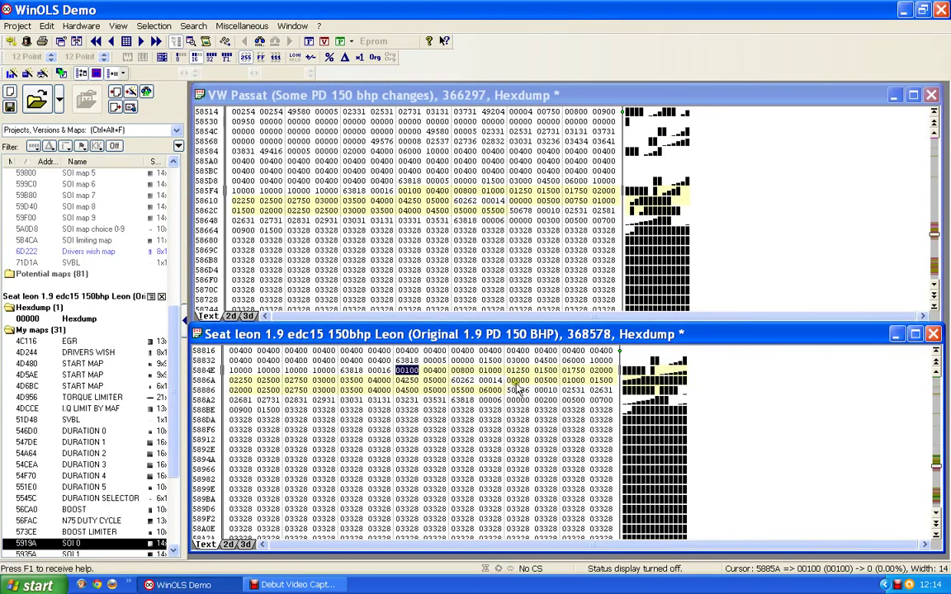
drag(518, 384, 487, 388)
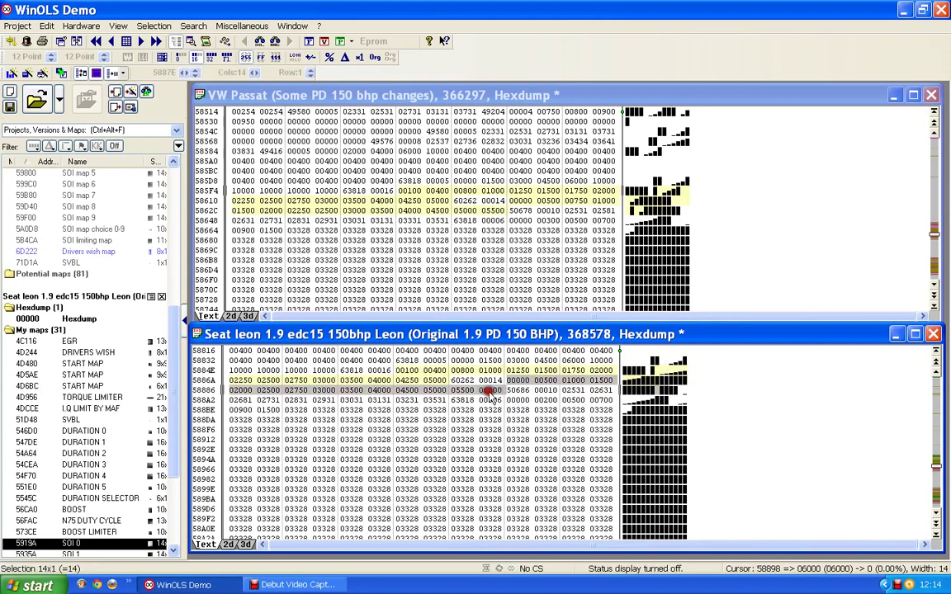
right_click(491, 389)
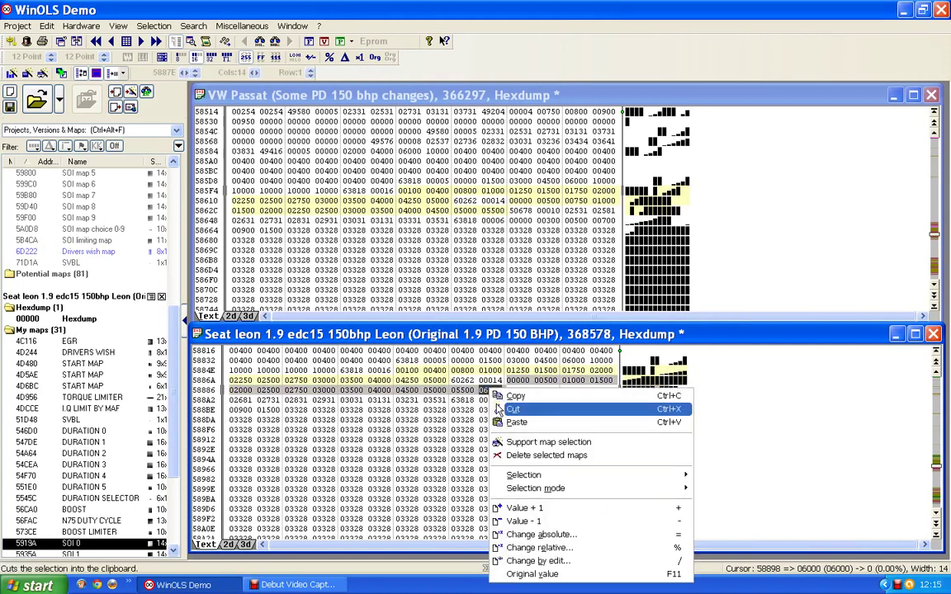
click(512, 397)
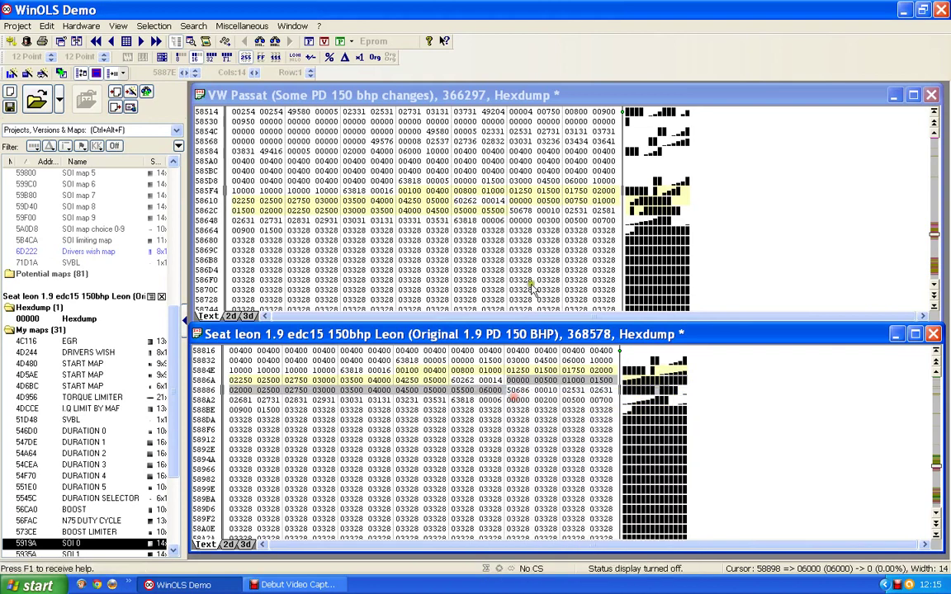
click(521, 199)
right_click(521, 200)
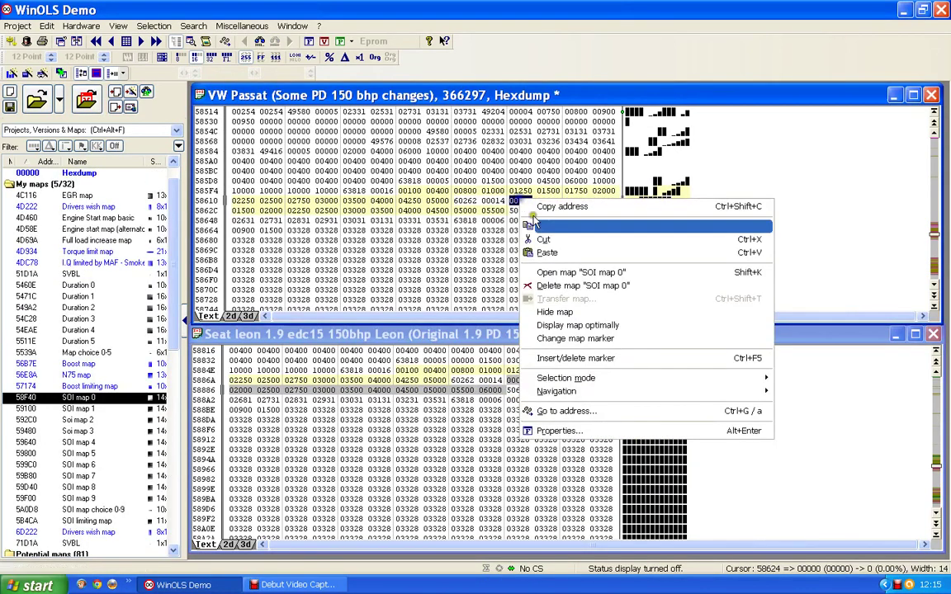
click(547, 253)
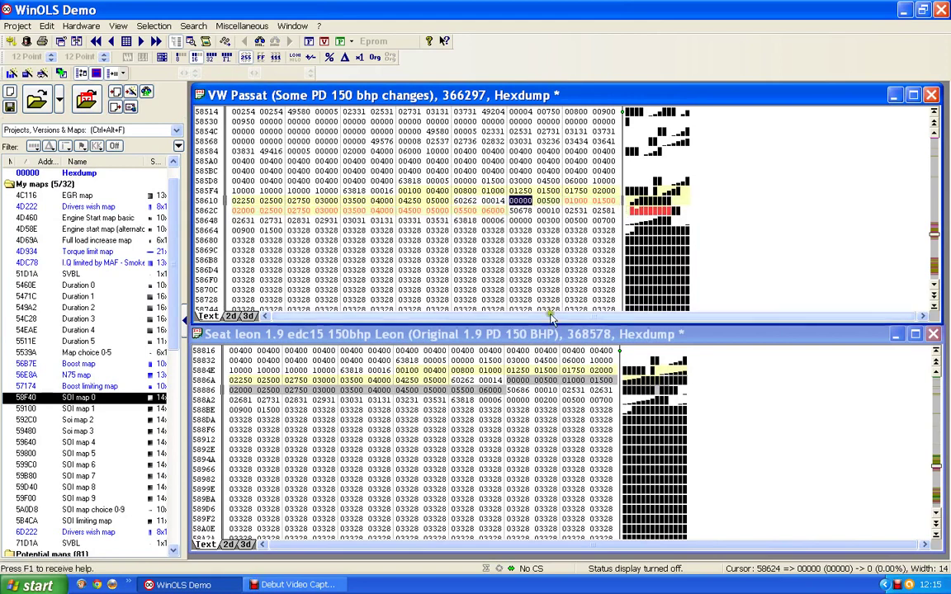
click(545, 419)
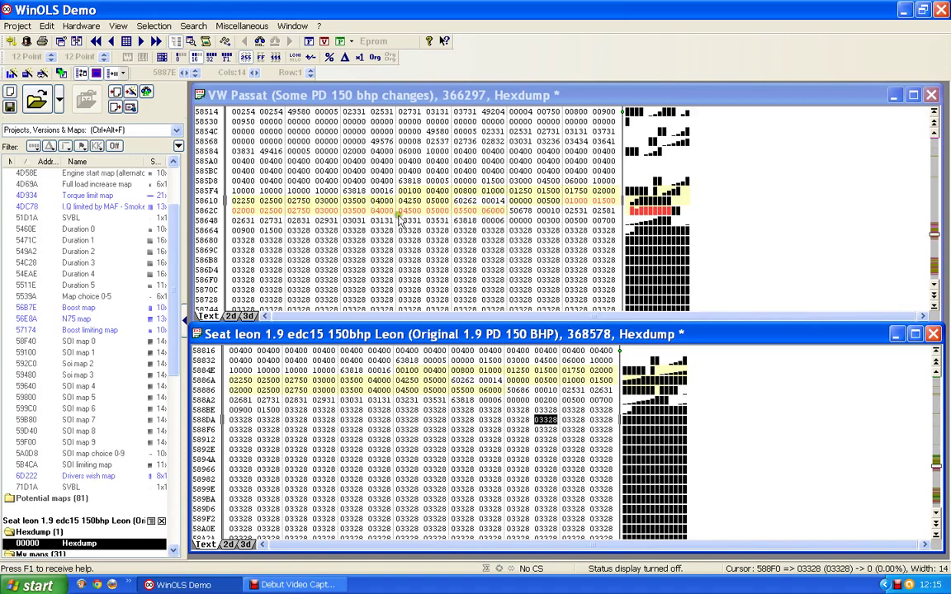
Step: Bring the whole SOI map 9 block at address 59F00 into view in the VW Passat hexdump
click(937, 276)
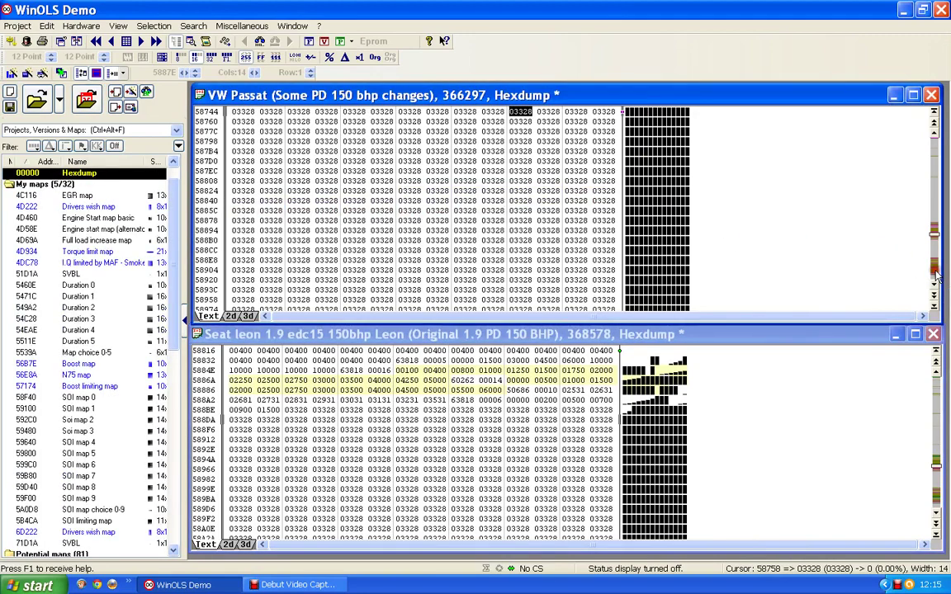
key(Down)
key(Down)
key(Down)
key(Down)
key(Down)
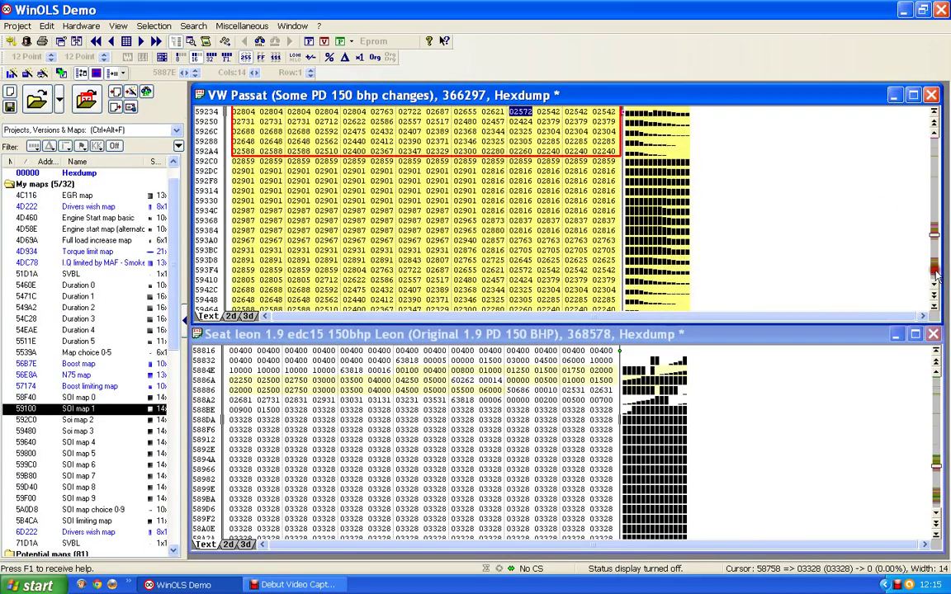
key(Down)
key(Down)
key(Down)
key(Down)
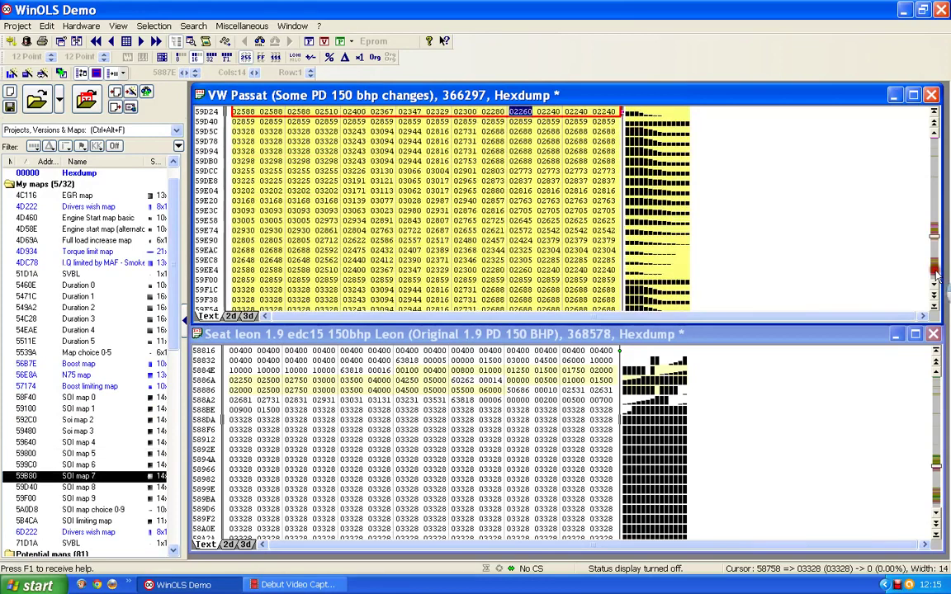
click(600, 172)
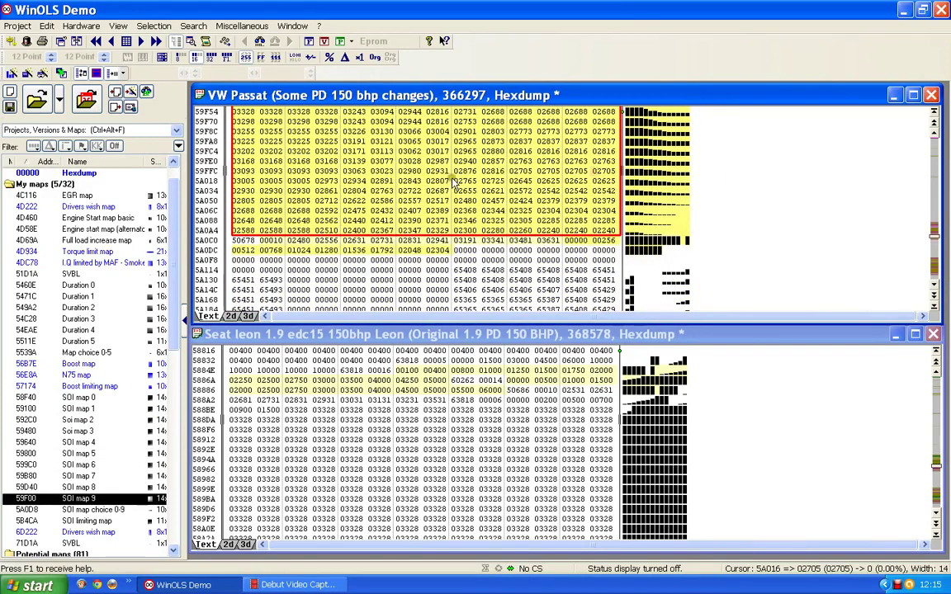
scroll(406, 163, up, 2)
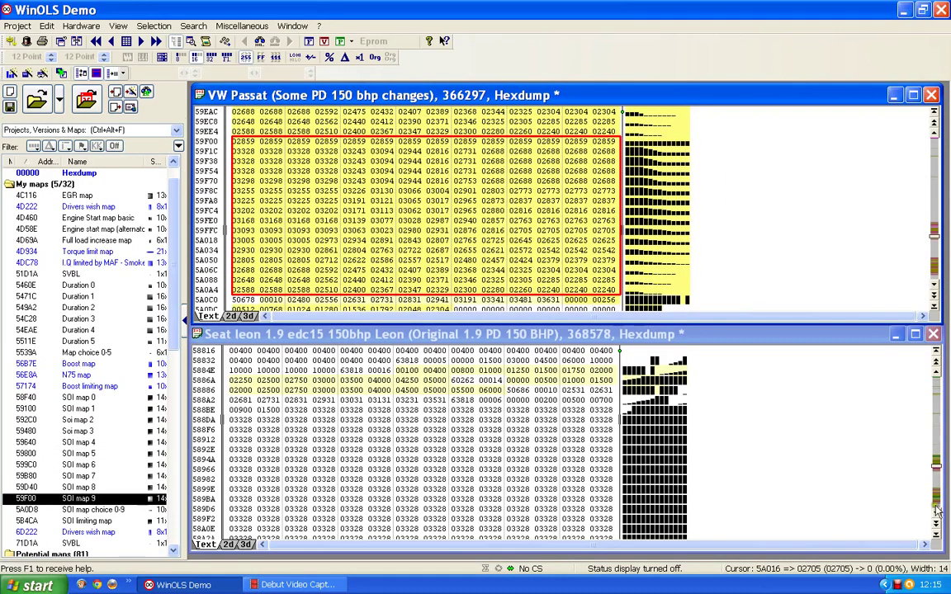
Step: Copy the 14x16 SOI 9 value block starting at address 5A15A in the Seat Leon hexdump
click(842, 438)
click(935, 484)
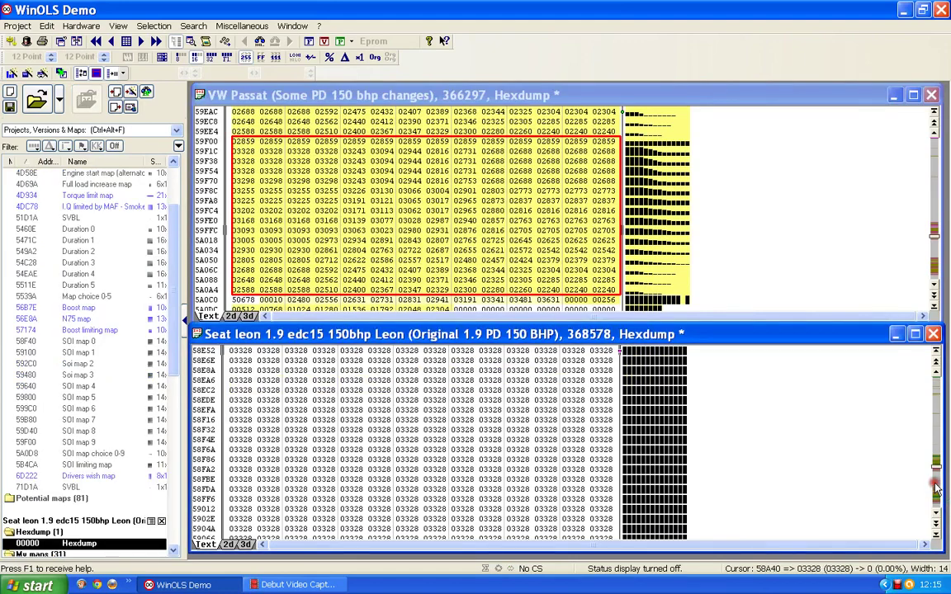
click(934, 484)
click(934, 484)
click(935, 484)
click(934, 484)
click(936, 489)
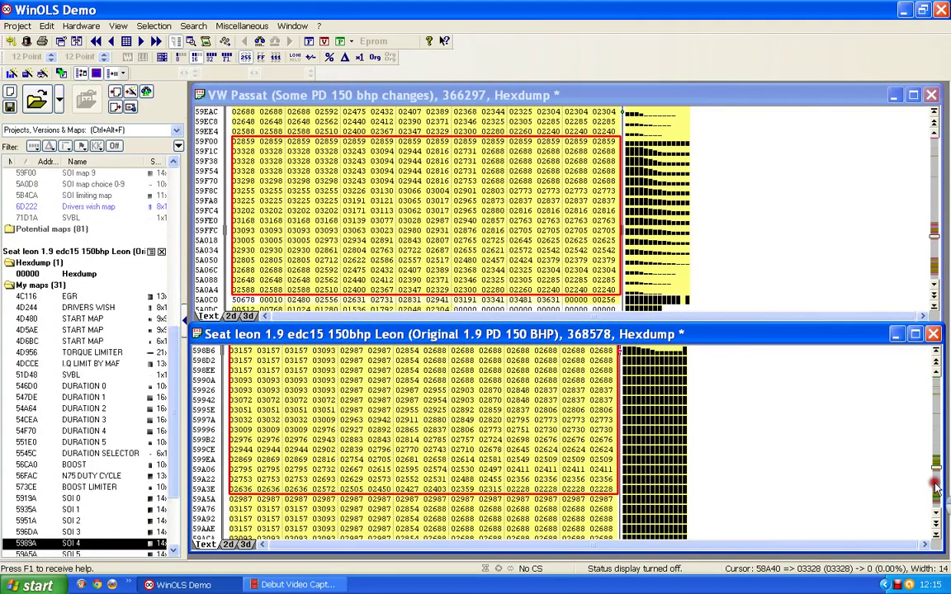
click(936, 489)
click(936, 489)
click(936, 489)
click(936, 489)
click(936, 489)
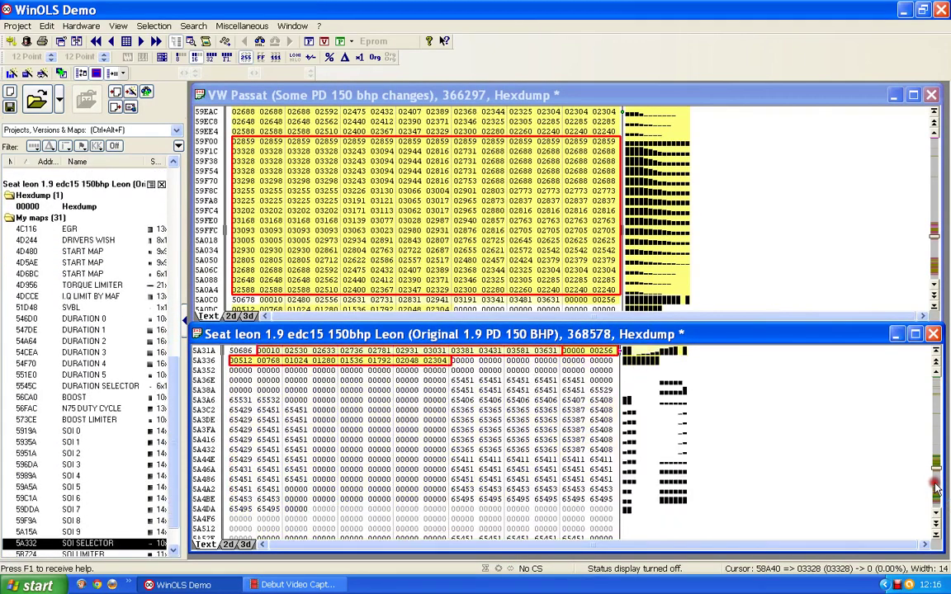
scroll(437, 384, up, 4)
click(434, 371)
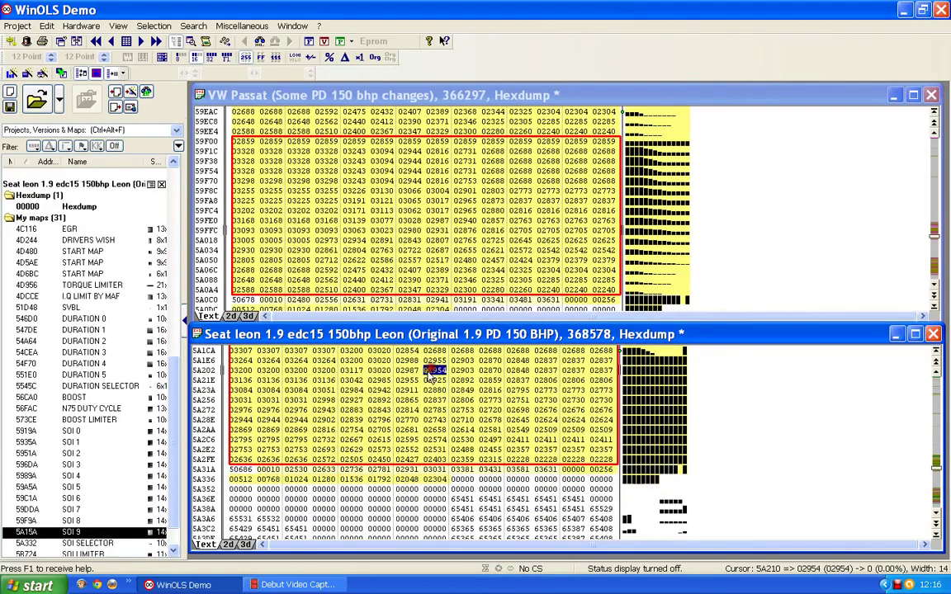
scroll(431, 374, up, 2)
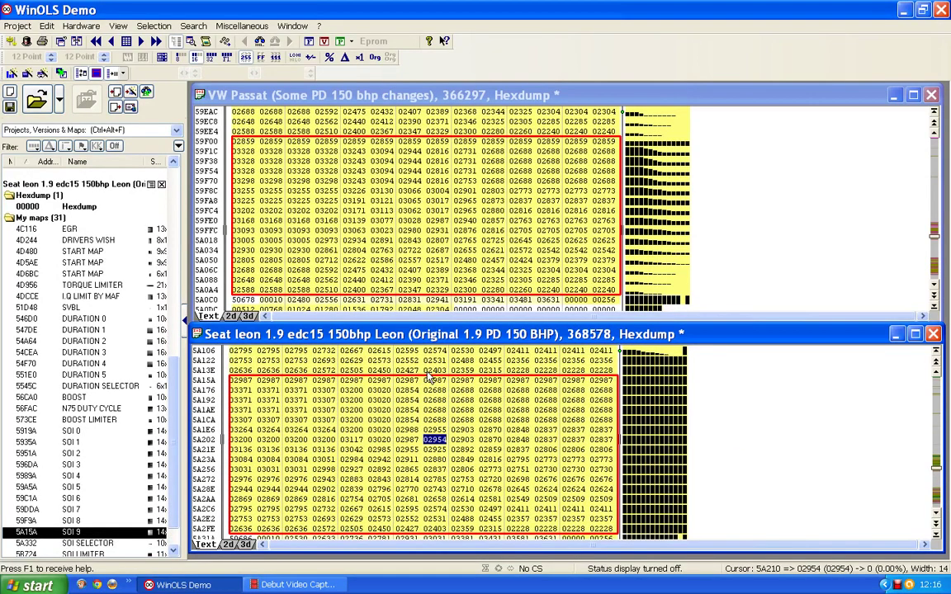
scroll(431, 375, down, 1)
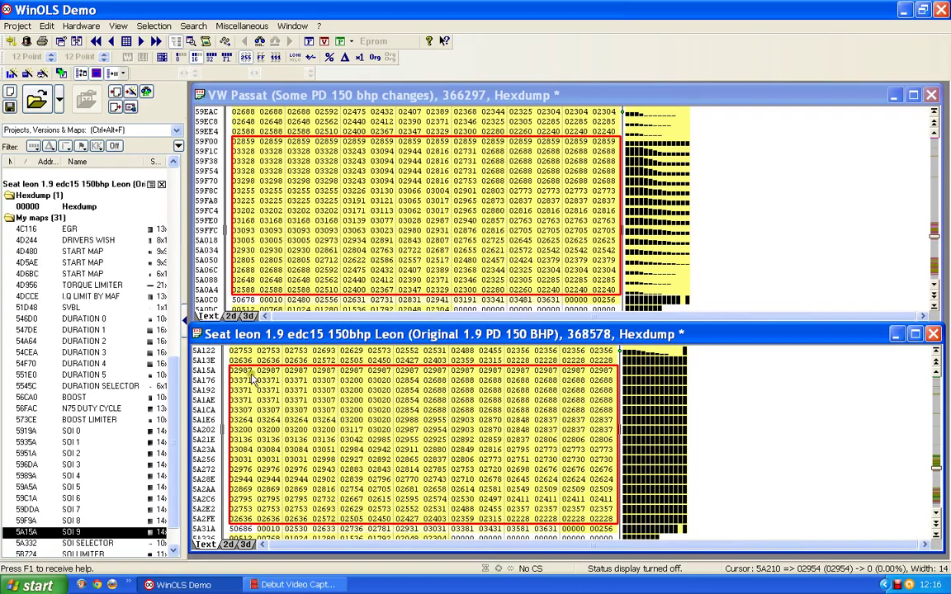
drag(242, 373, 596, 517)
right_click(547, 505)
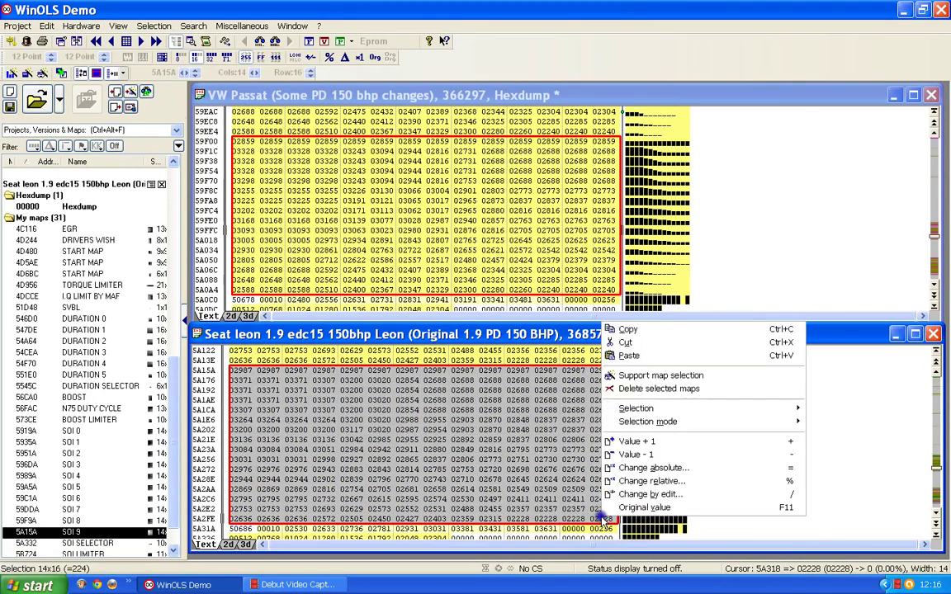
click(634, 324)
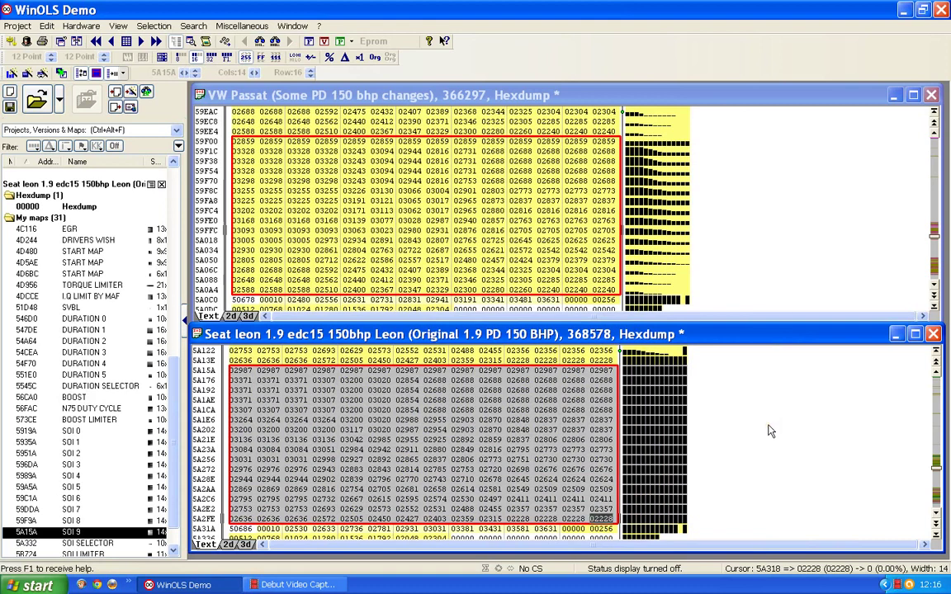
Step: Paste the copied block over SOI map 9 starting at address 59F00 in the VW Passat hexdump
click(243, 142)
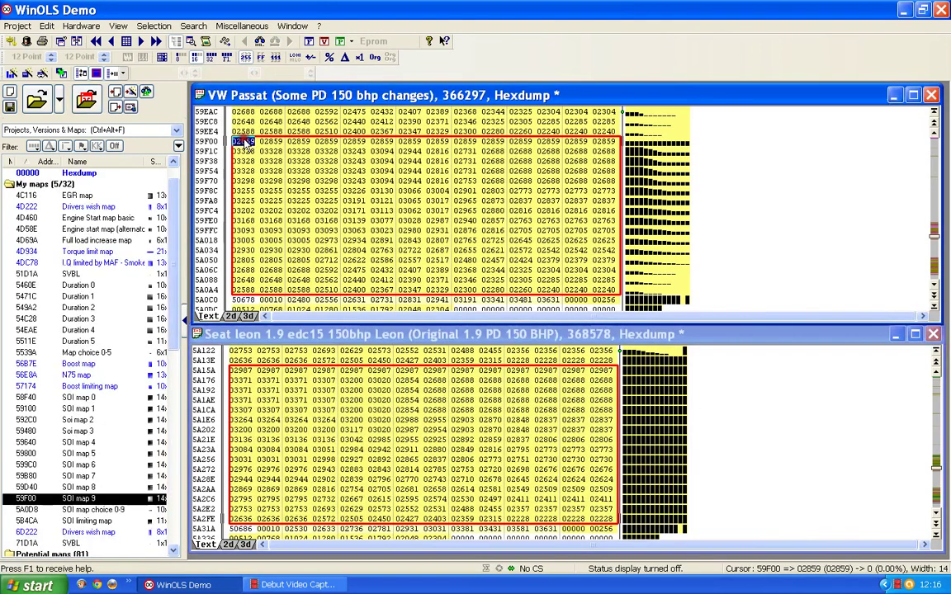
right_click(247, 143)
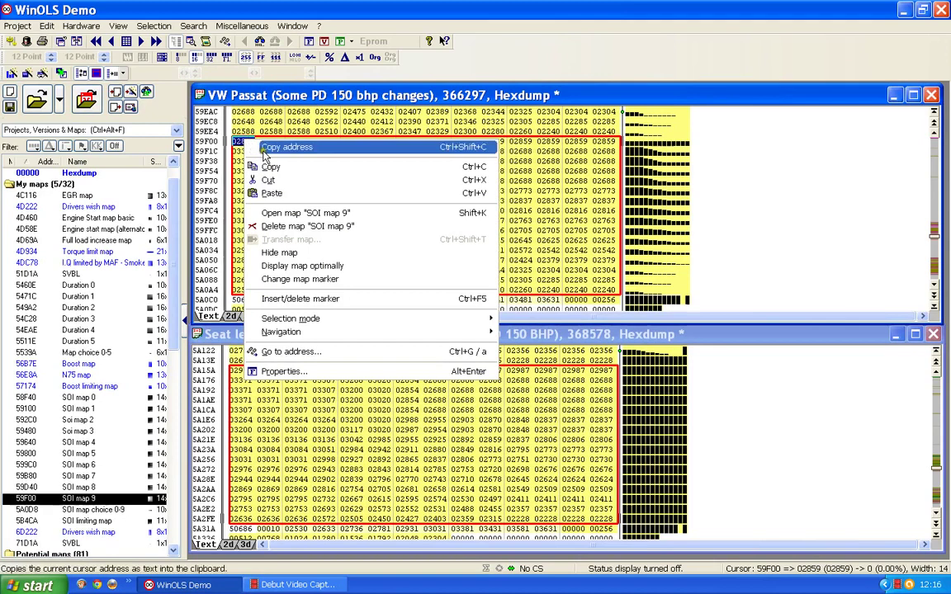
click(269, 192)
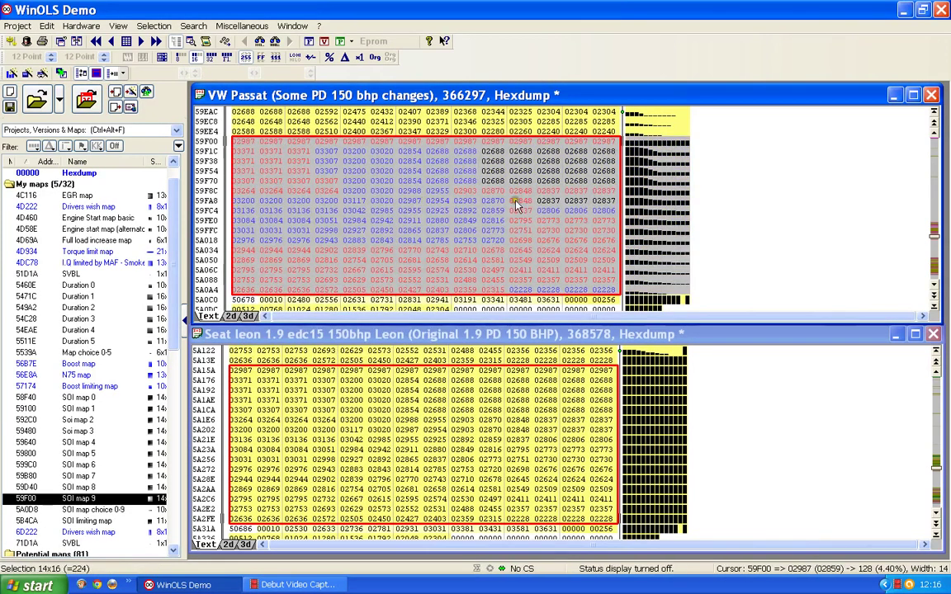
key(Escape)
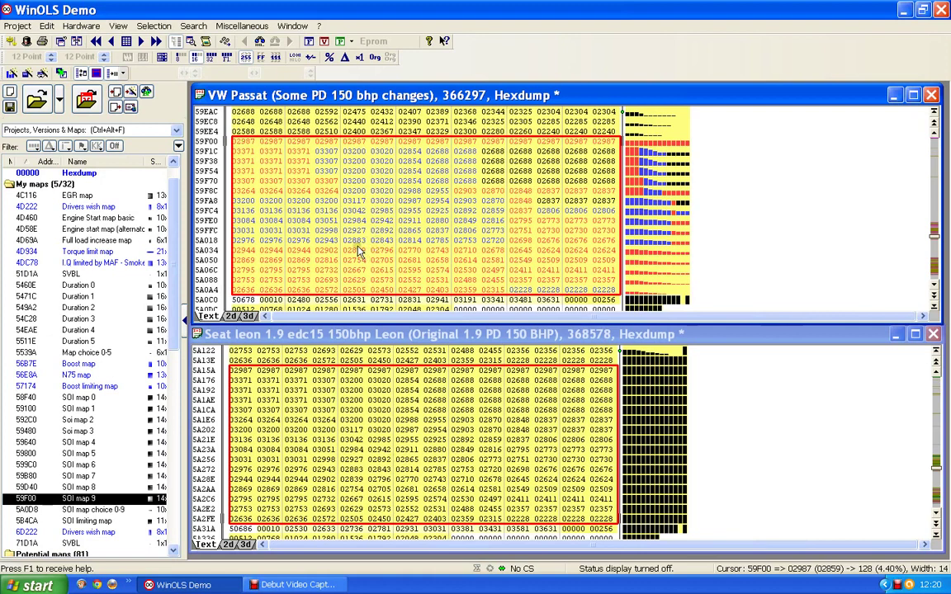
Step: Restore the original values of the whole 14x16 SOI map 9 block at 59F00 in the VW Passat hexdump
drag(245, 142, 601, 291)
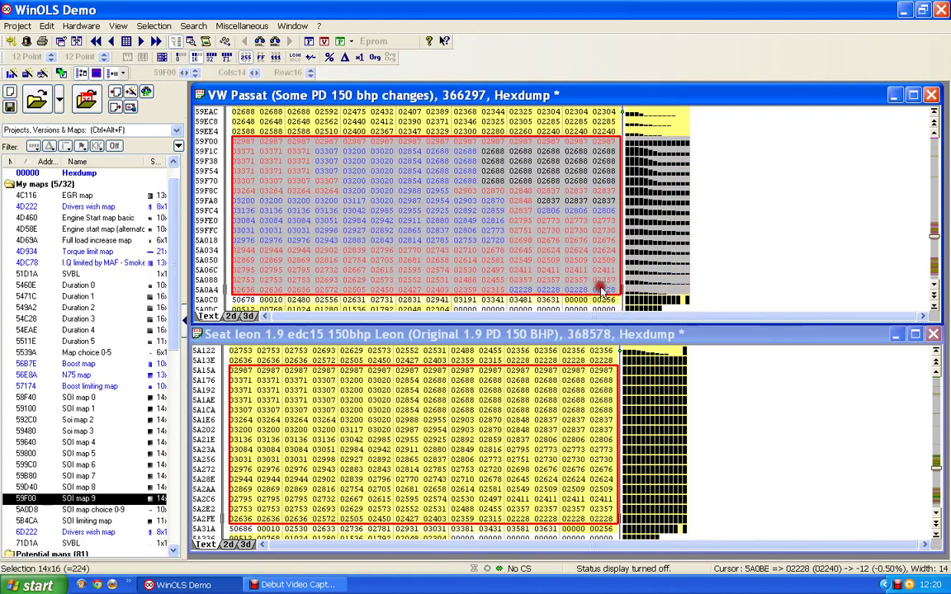
click(45, 26)
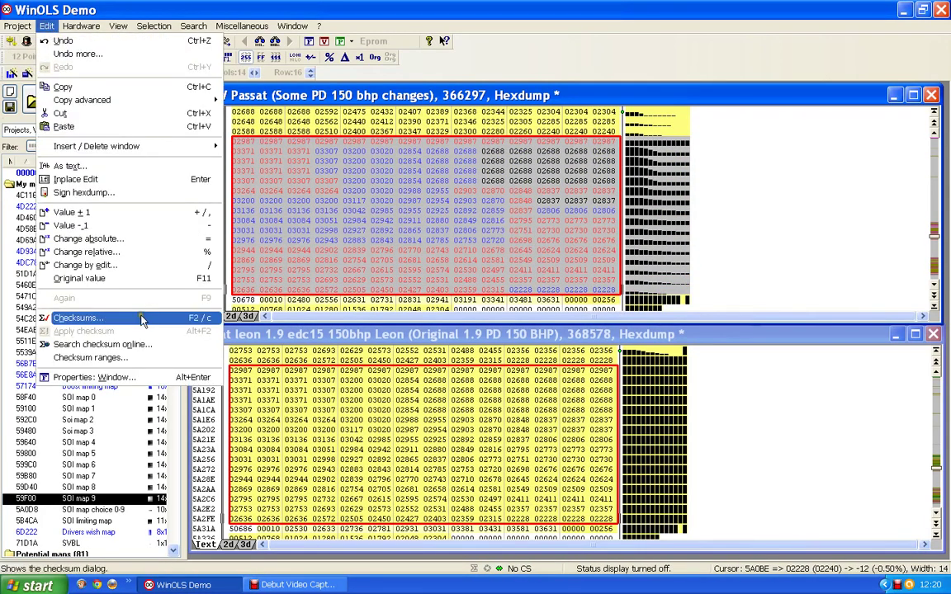
click(92, 279)
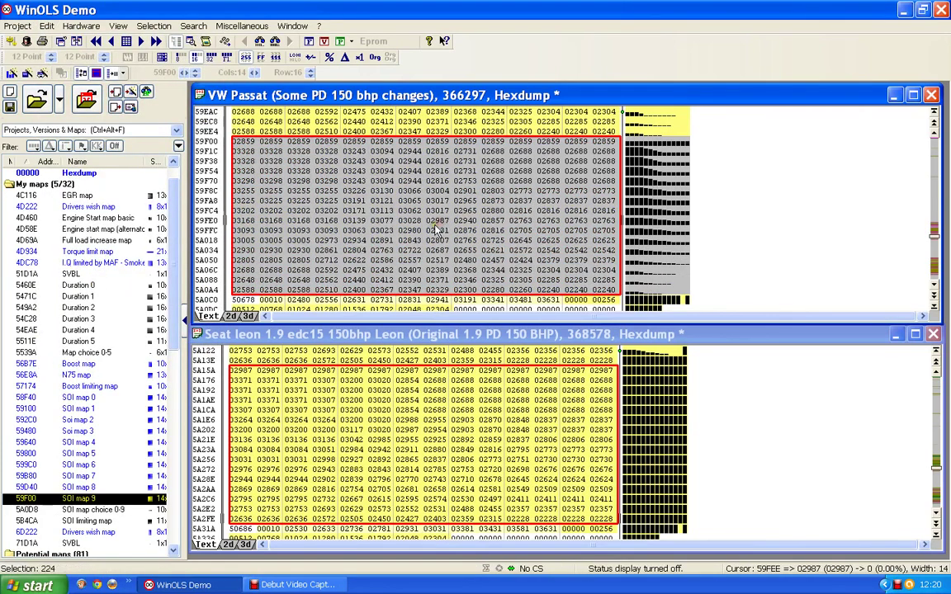
click(435, 224)
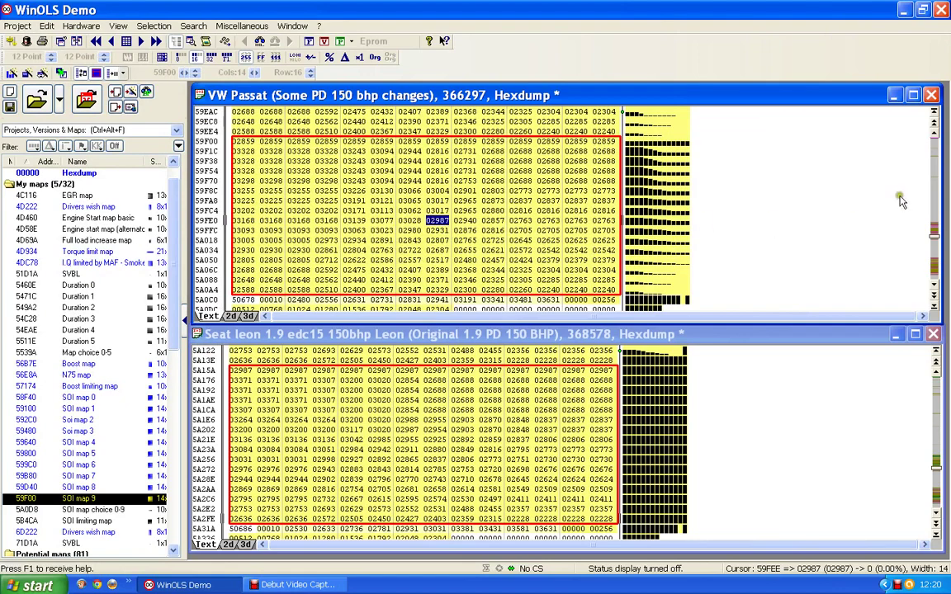
Step: Restore the original values of the 14-value SOI axis at address 58624 in the VW Passat hexdump
click(936, 170)
click(935, 170)
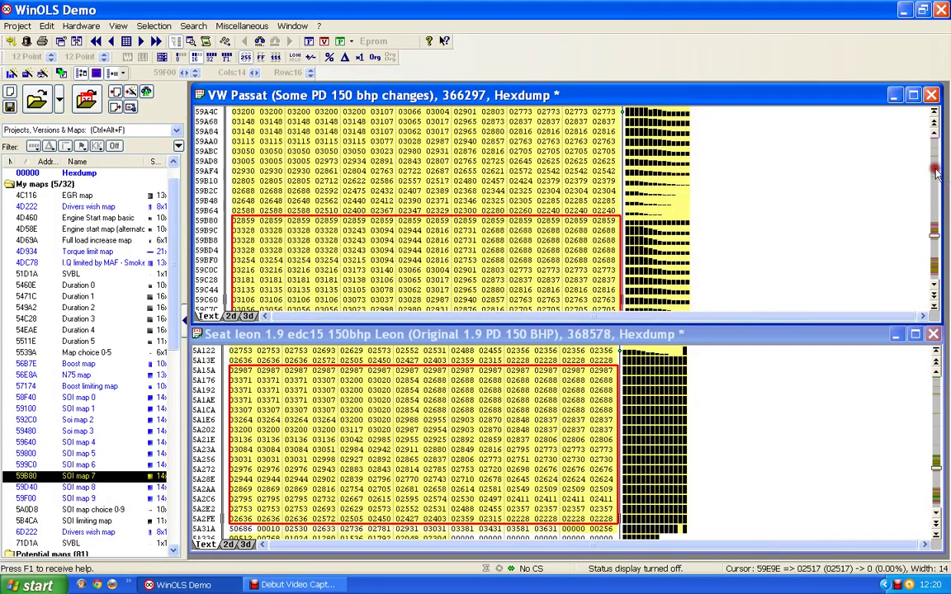
click(936, 170)
click(935, 171)
click(936, 170)
click(936, 170)
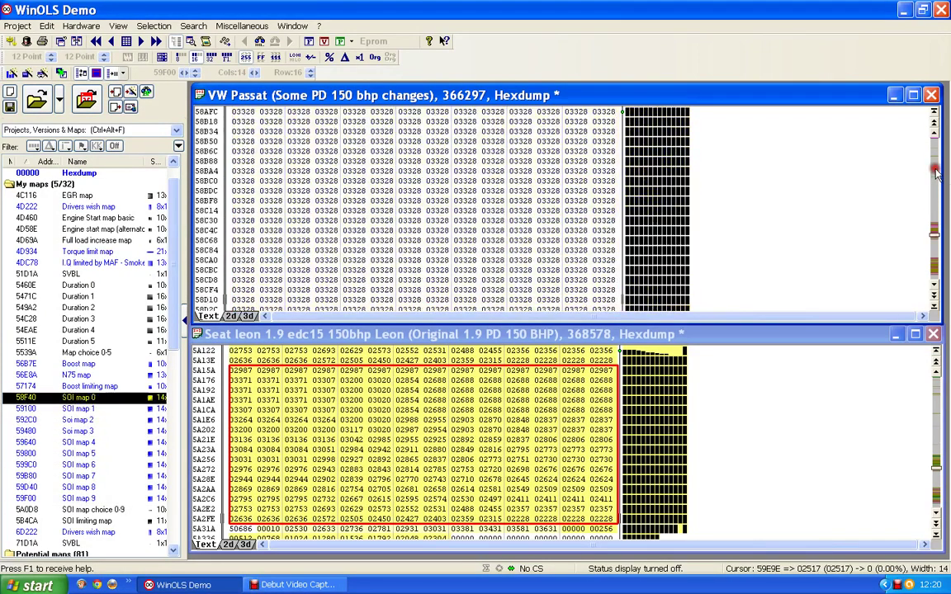
click(936, 171)
click(936, 170)
click(936, 170)
scroll(746, 185, down, 9)
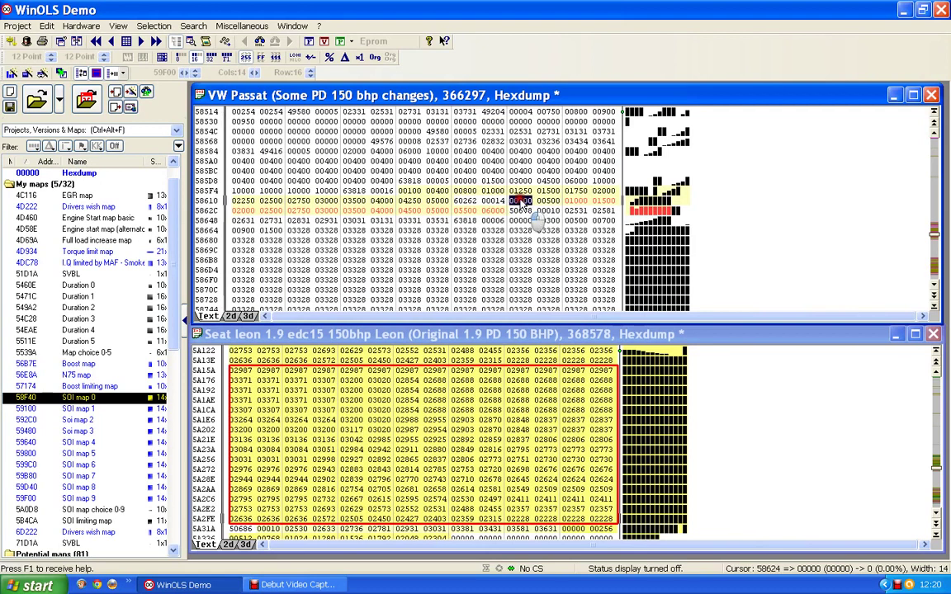
drag(521, 204, 493, 209)
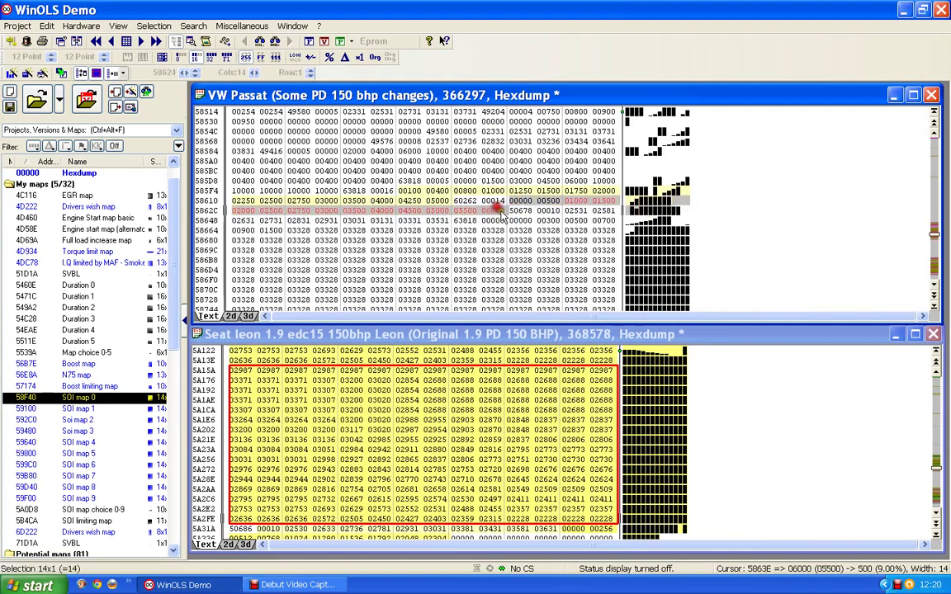
click(47, 27)
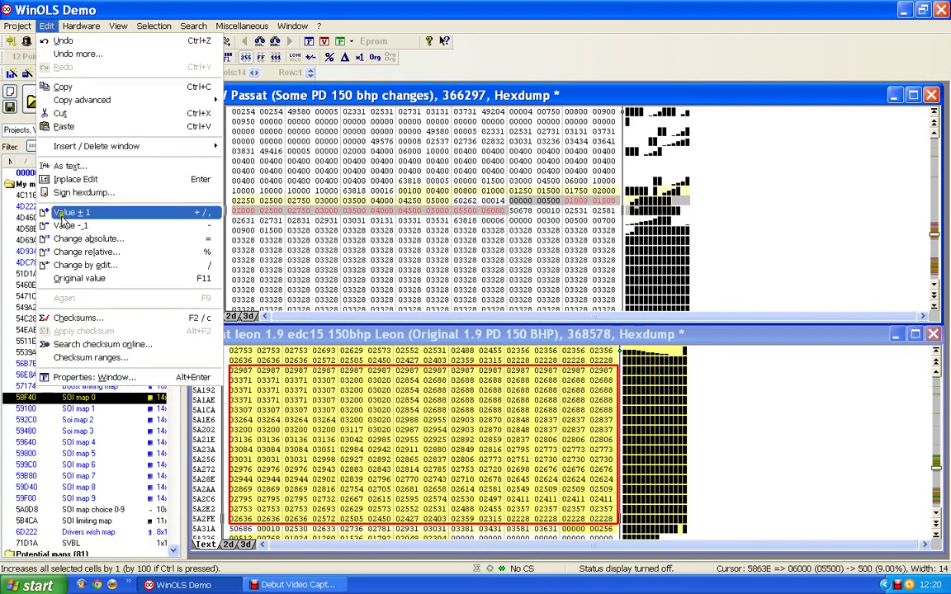
click(83, 280)
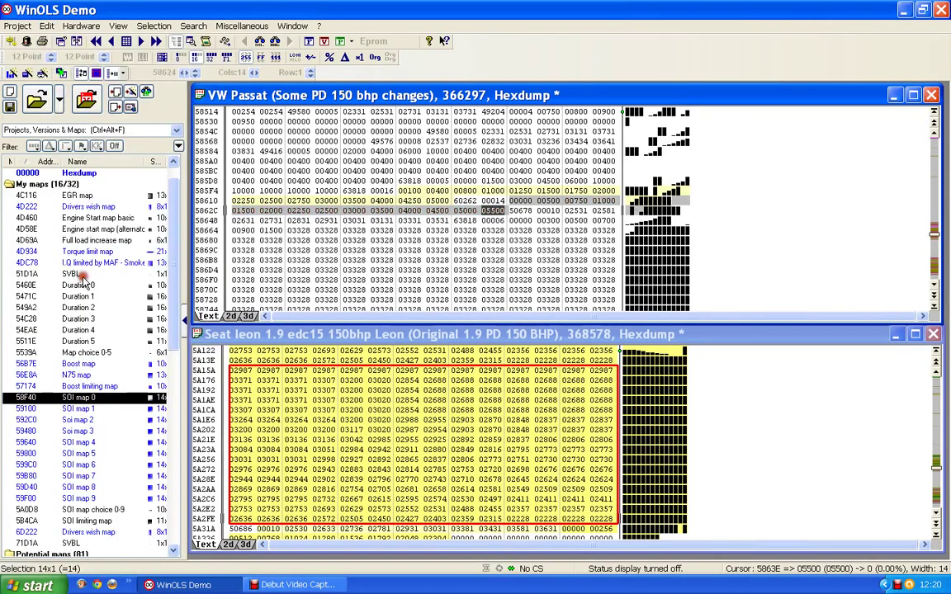
click(545, 231)
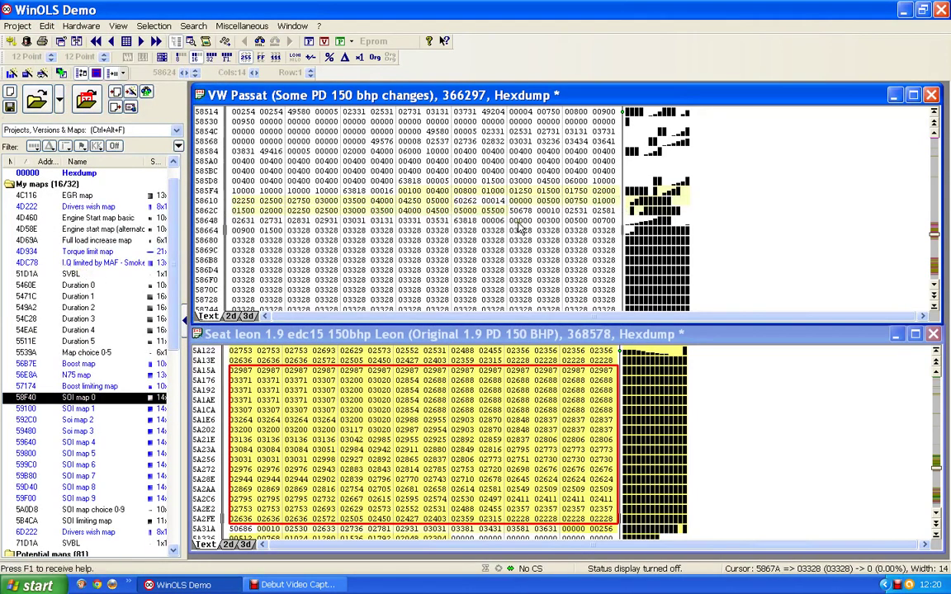
Step: Open the VW Passat SOI map 9 in its own map window and place it over the VW Passat hexdump
click(935, 249)
click(934, 248)
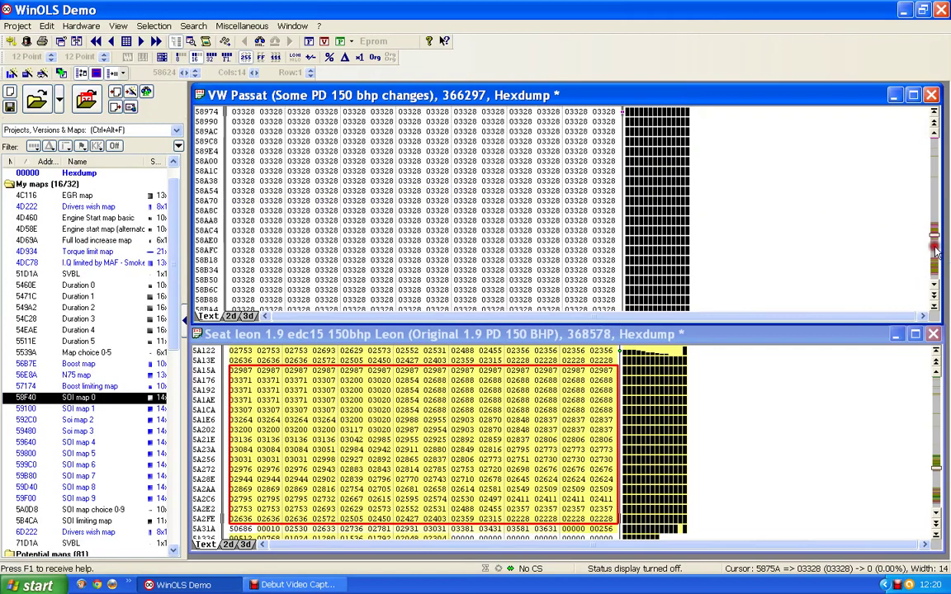
click(935, 248)
click(934, 249)
click(935, 248)
click(935, 249)
click(934, 249)
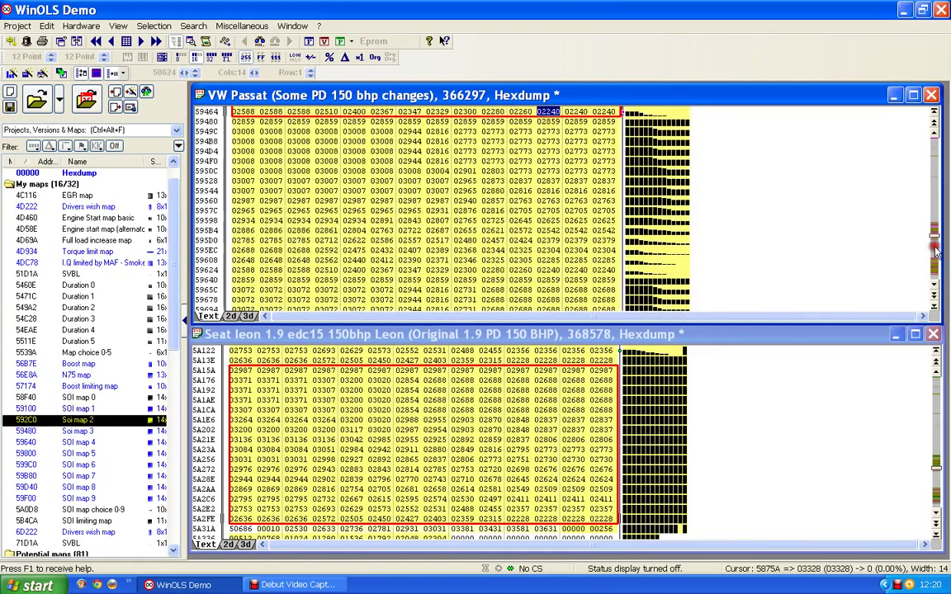
click(935, 248)
click(935, 249)
click(935, 248)
click(934, 249)
click(935, 249)
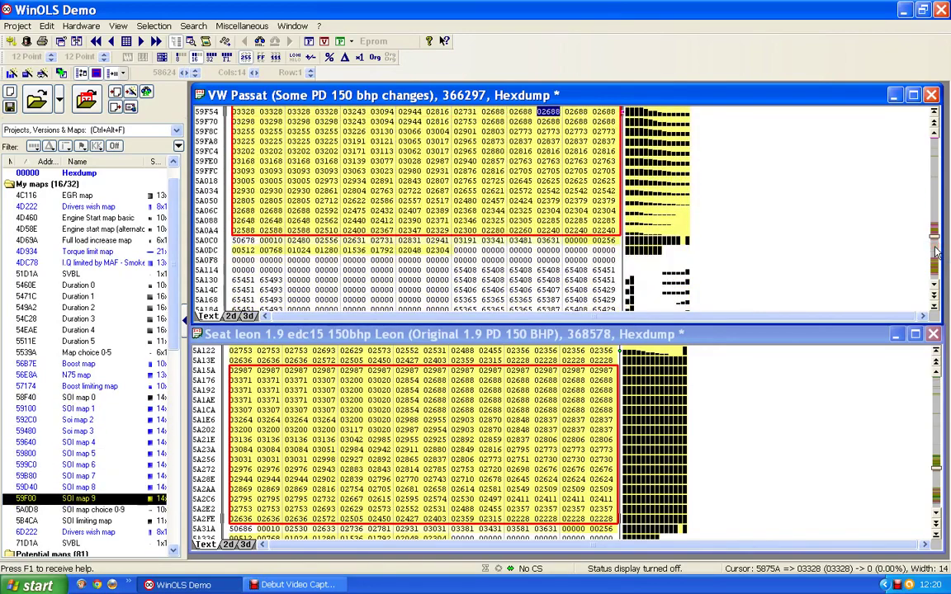
double_click(397, 135)
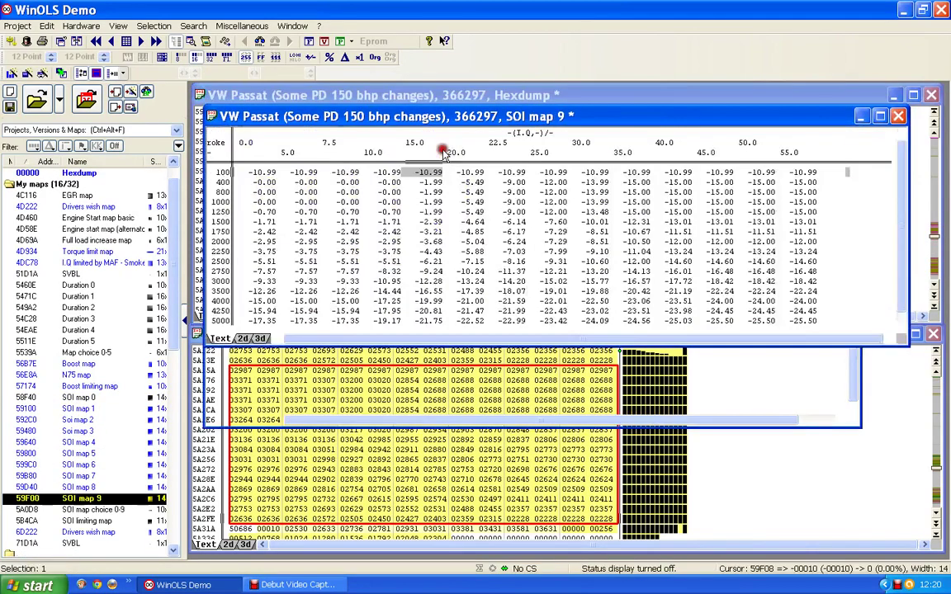
drag(381, 118, 371, 102)
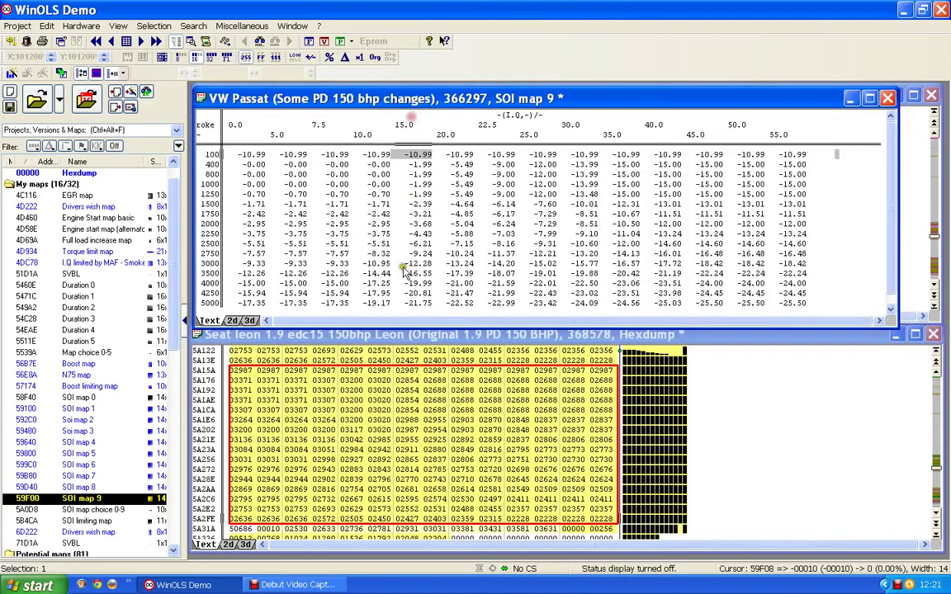
Step: Open the Seat Leon SOI 9 map in its own window and set its I.Q X-axis precision to 2
click(411, 446)
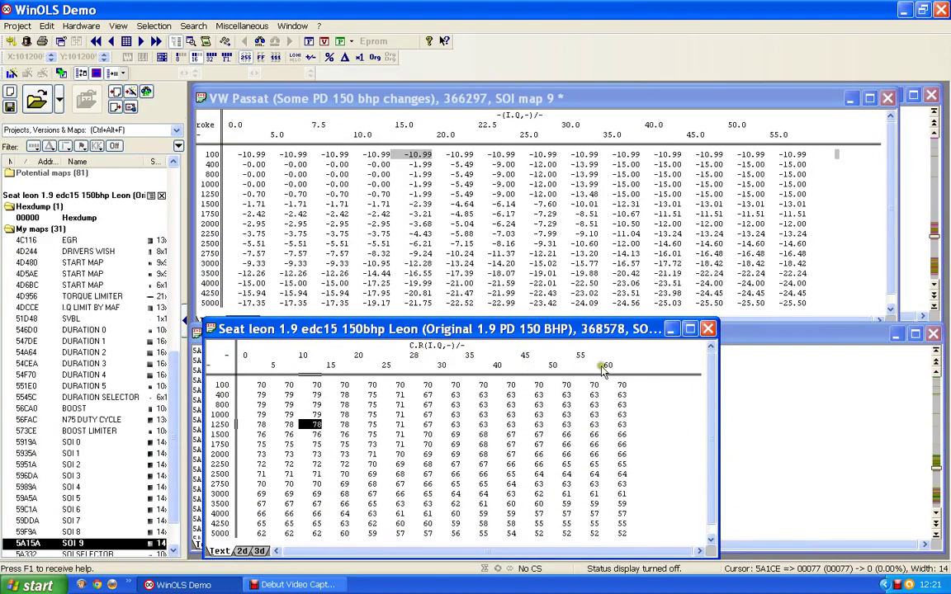
double_click(570, 360)
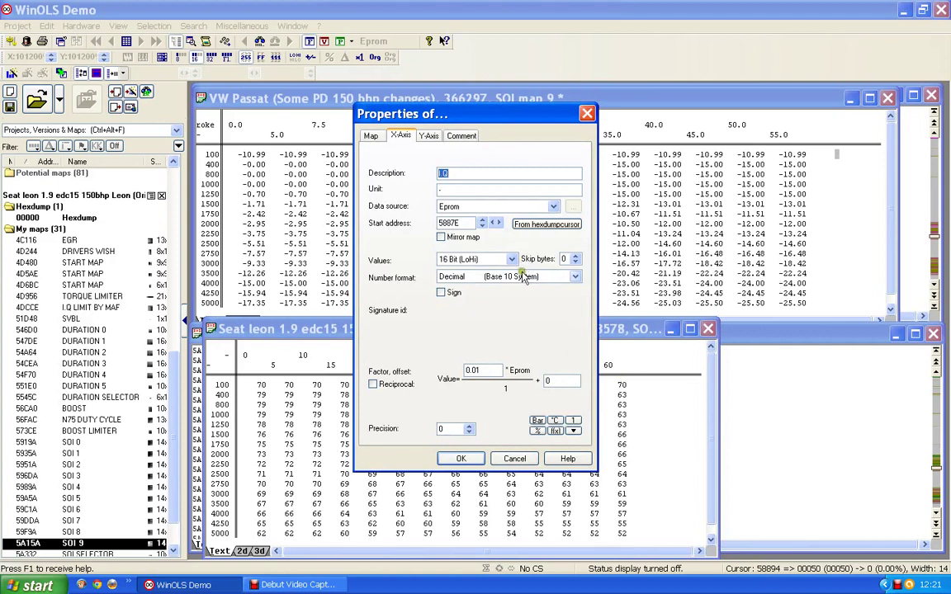
click(469, 431)
click(469, 431)
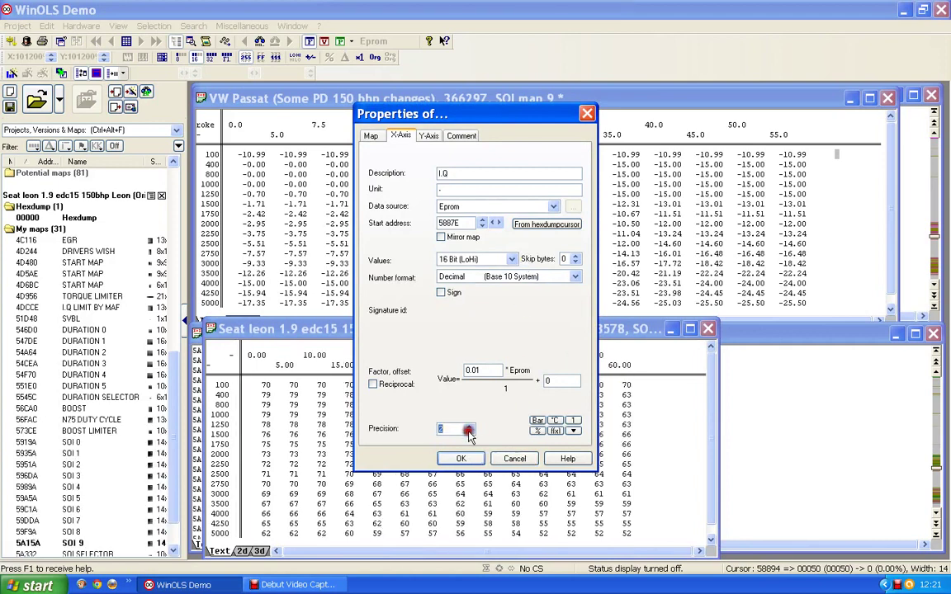
click(460, 460)
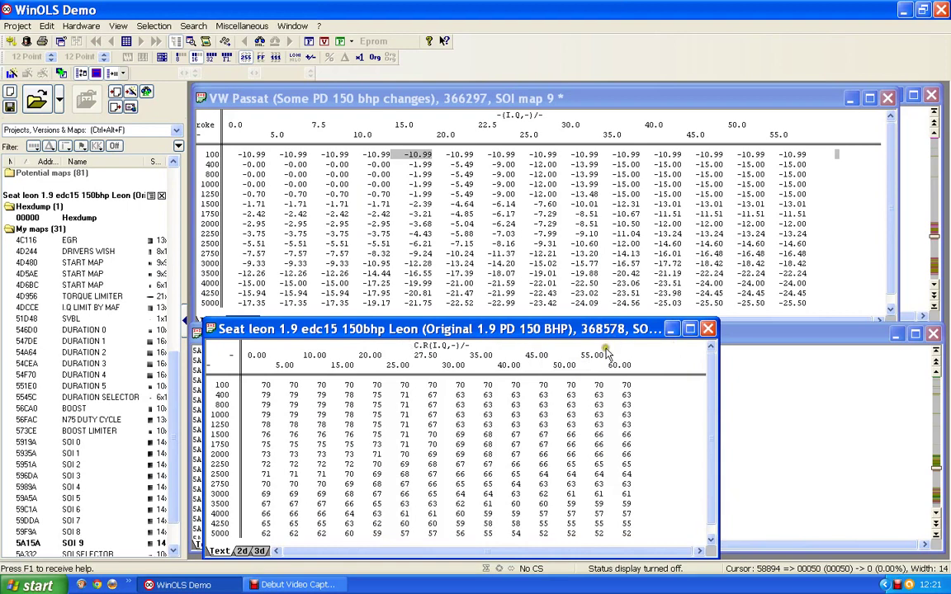
Step: Set the Seat Leon SOI 9 map values to a precision of 2 and an offset of -78
double_click(404, 447)
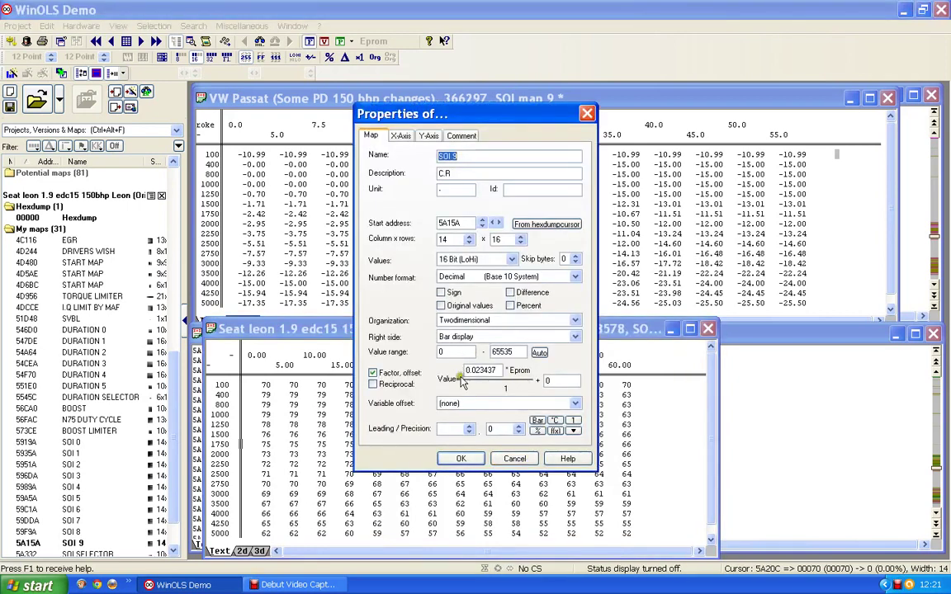
click(520, 428)
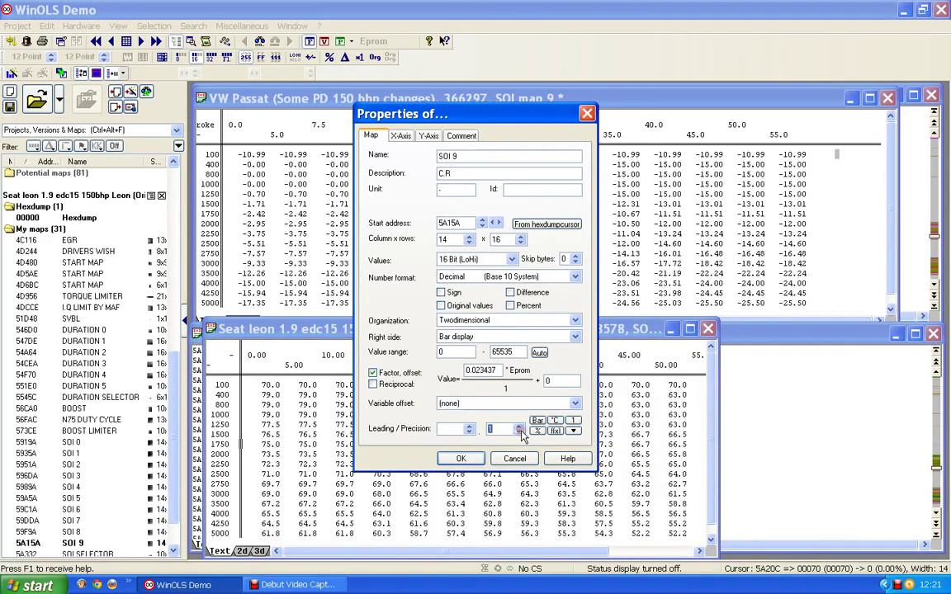
click(519, 427)
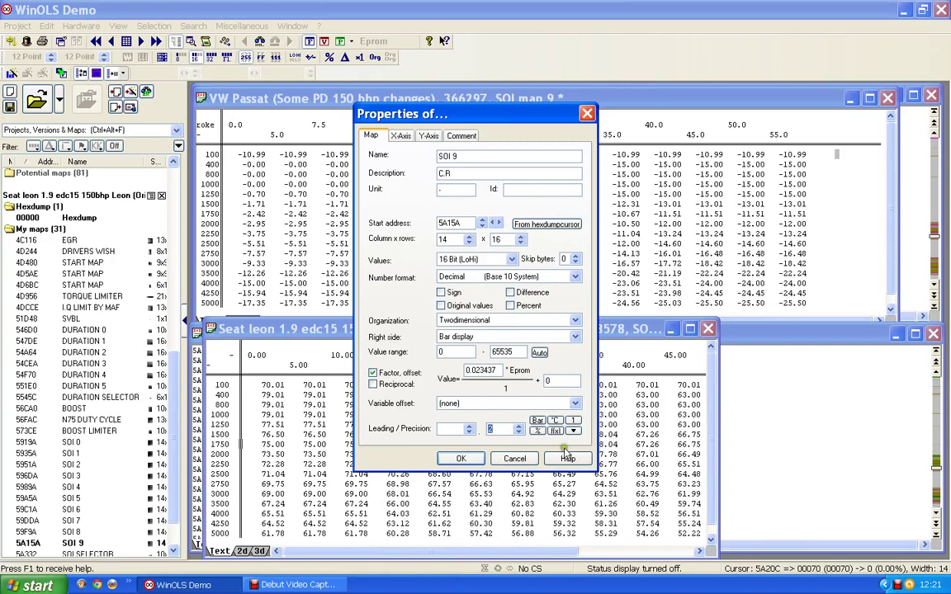
drag(556, 380, 523, 390)
text(-78)
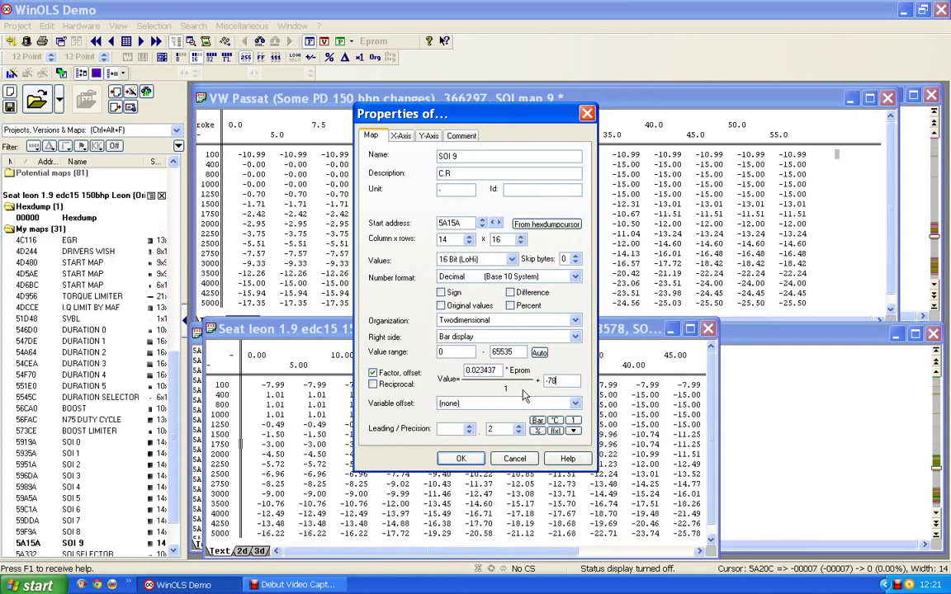
click(461, 459)
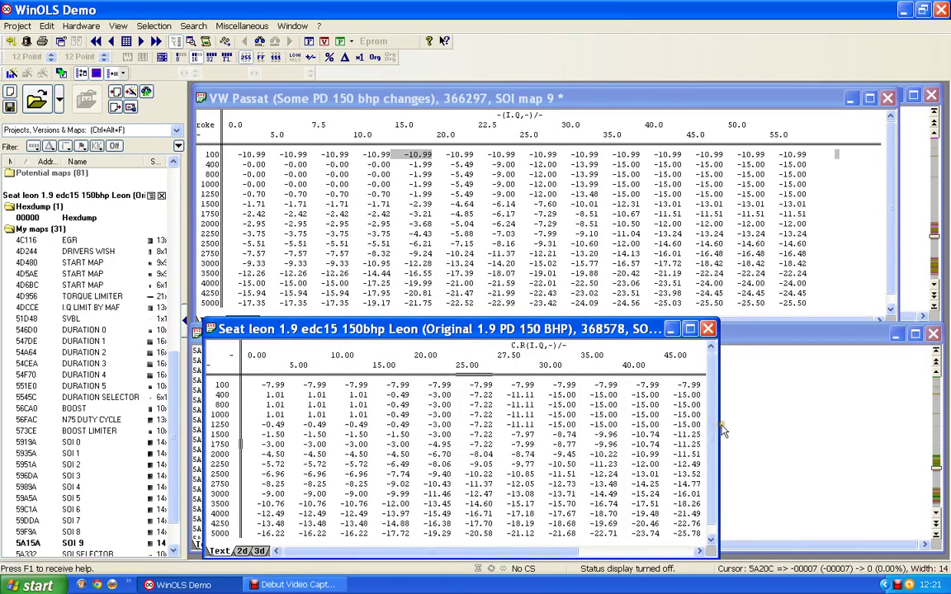
Step: Widen the Seat Leon SOI 9 map window to show all 14 columns and align it below the VW Passat SOI map 9
drag(720, 423, 896, 384)
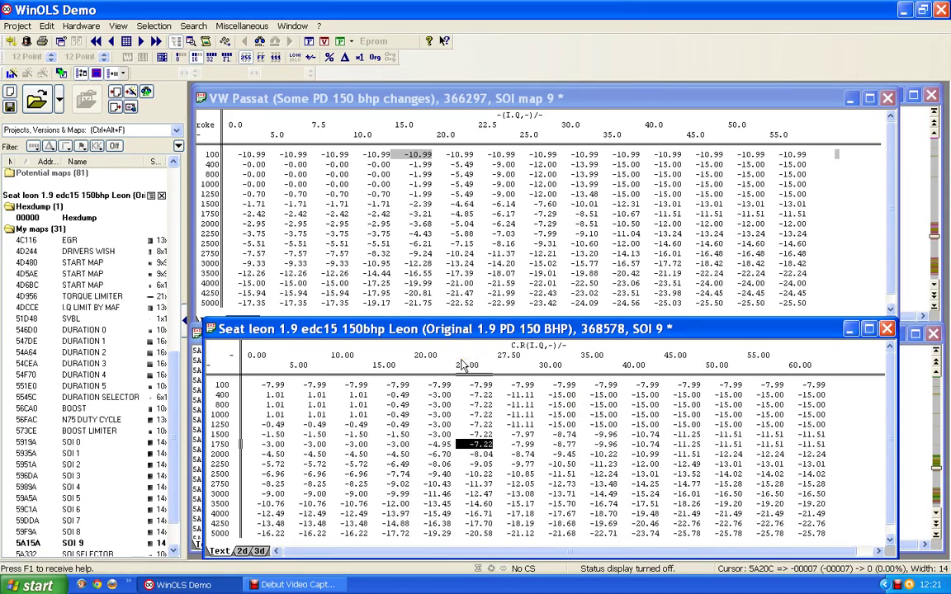
click(418, 331)
drag(419, 331, 411, 334)
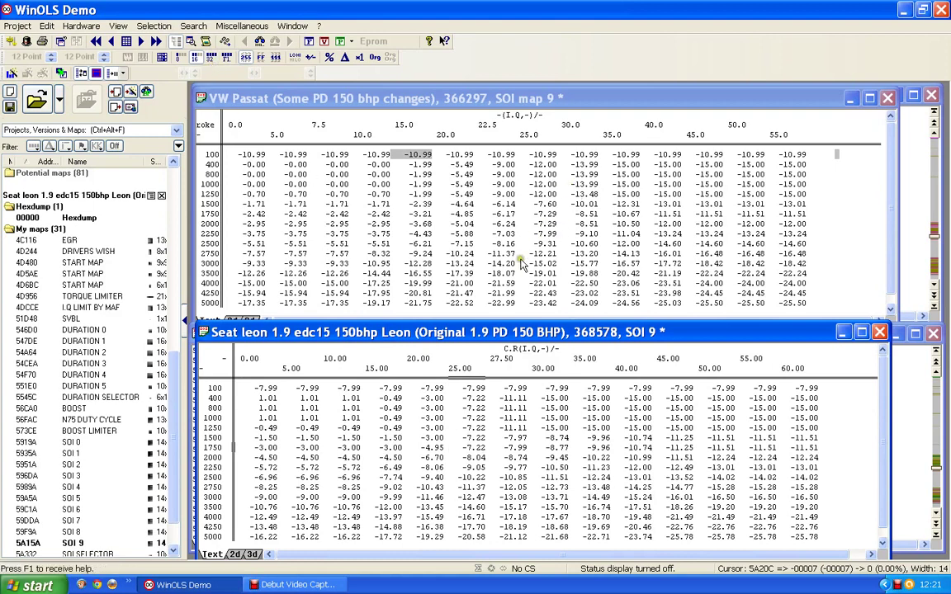
click(456, 446)
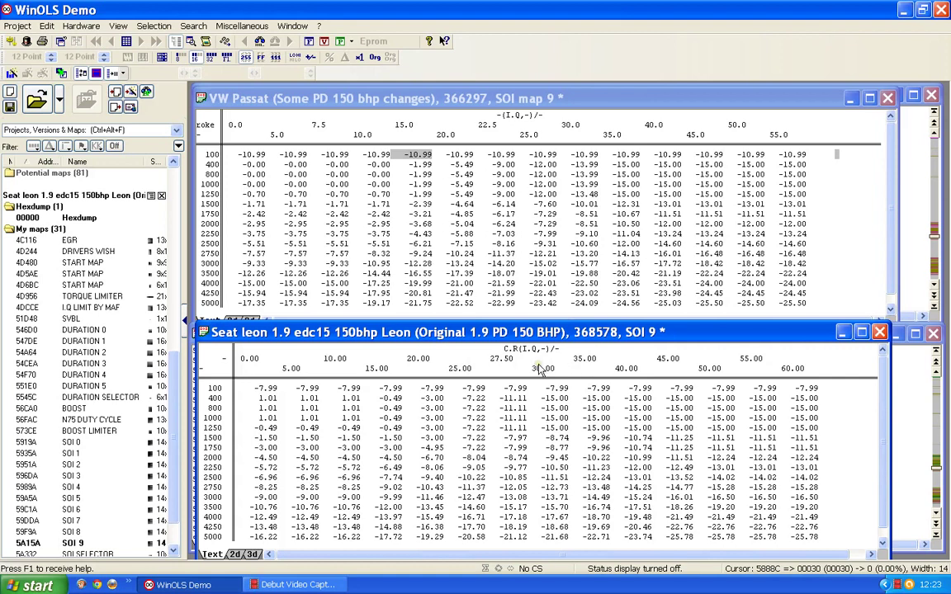
Step: Close both SOI 9 map windows and locate the shared SOI I.Q axis in the Seat Leon and VW Passat hexdumps
click(880, 333)
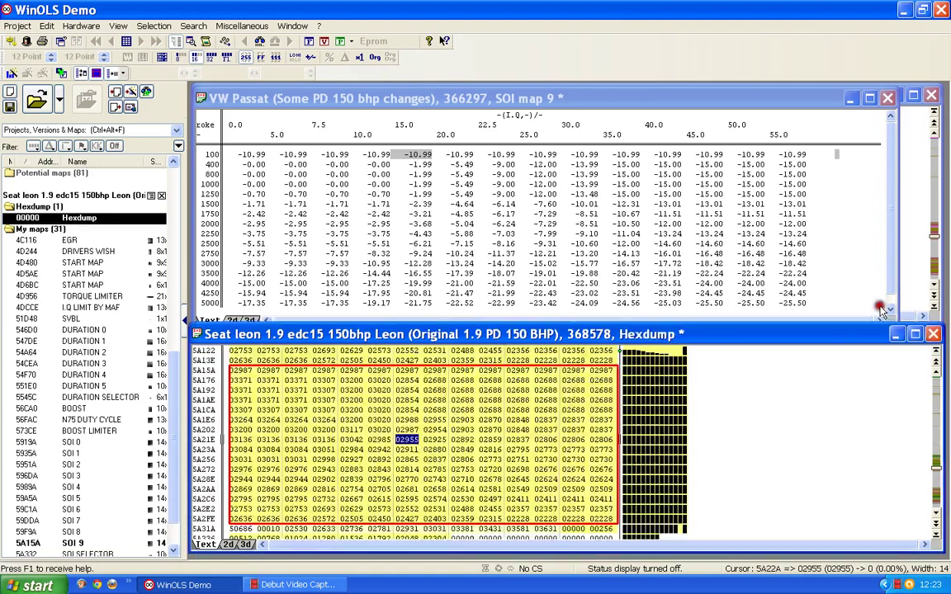
click(887, 99)
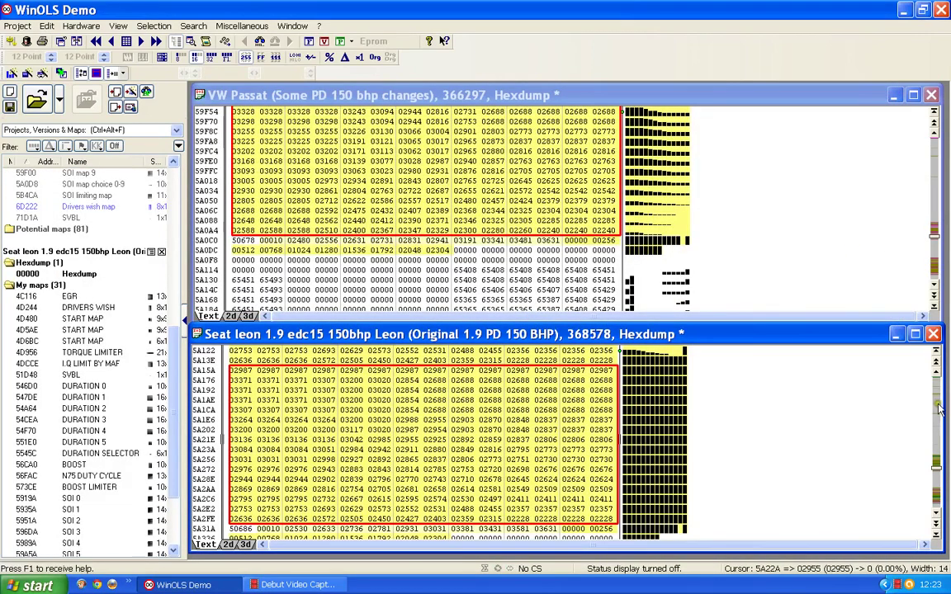
scroll(842, 367, up, 19)
scroll(475, 421, up, 20)
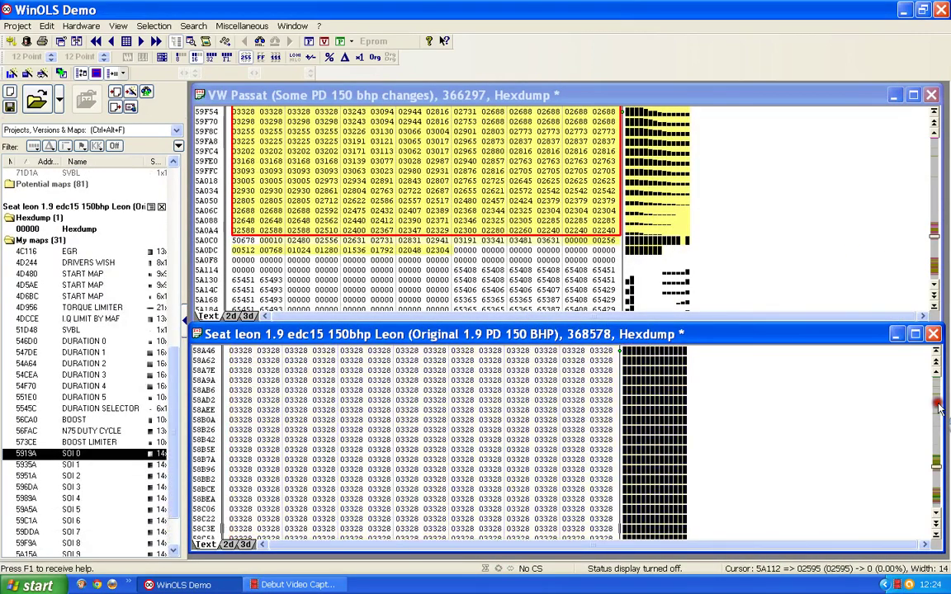
scroll(475, 421, down, 9)
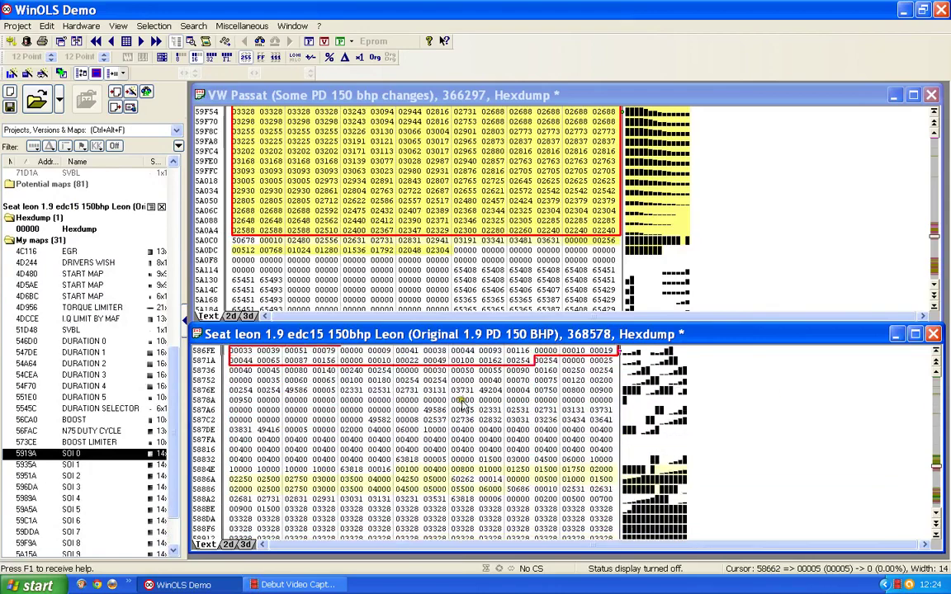
click(937, 168)
click(937, 168)
click(937, 167)
click(937, 168)
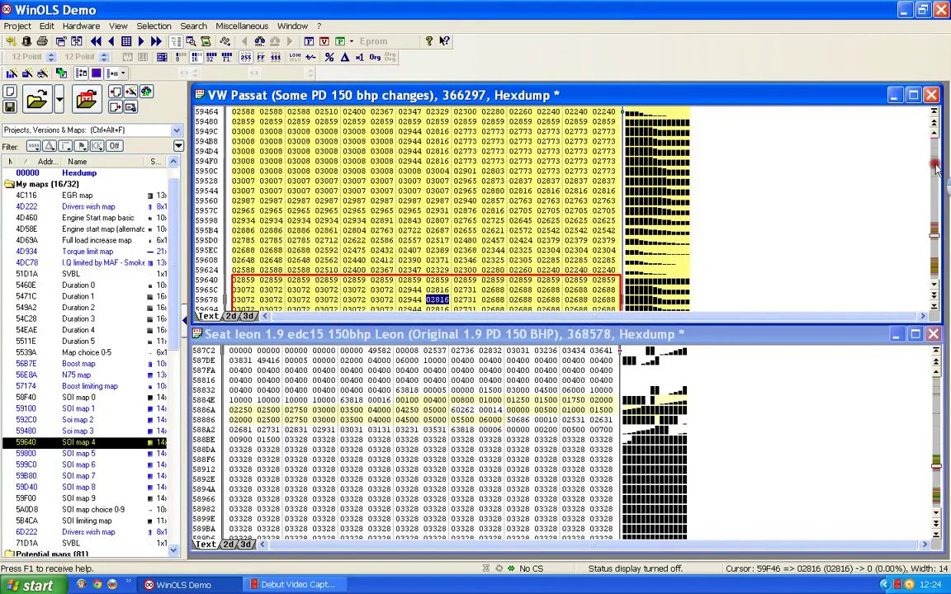
click(938, 168)
click(937, 167)
click(937, 168)
click(938, 167)
click(937, 168)
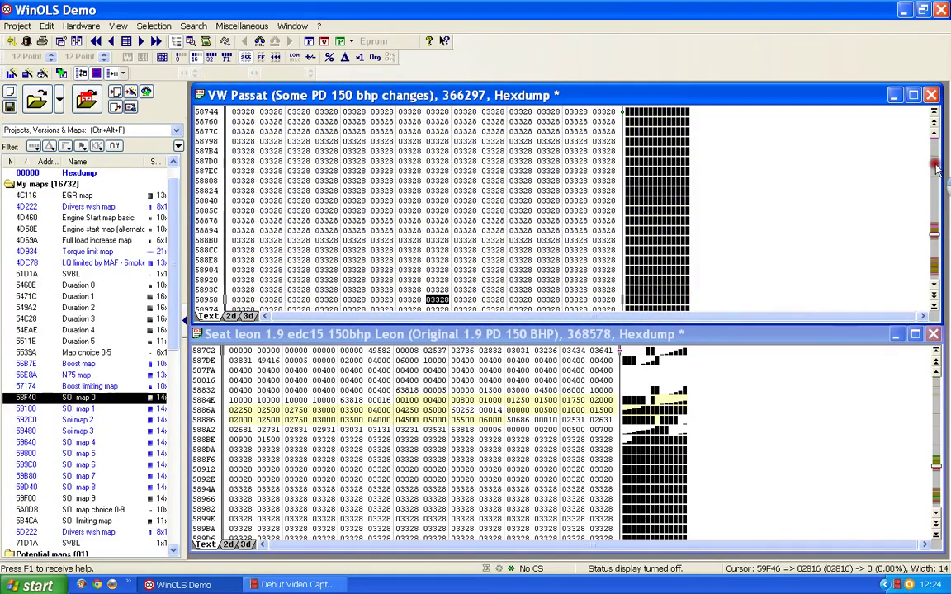
click(937, 167)
click(937, 167)
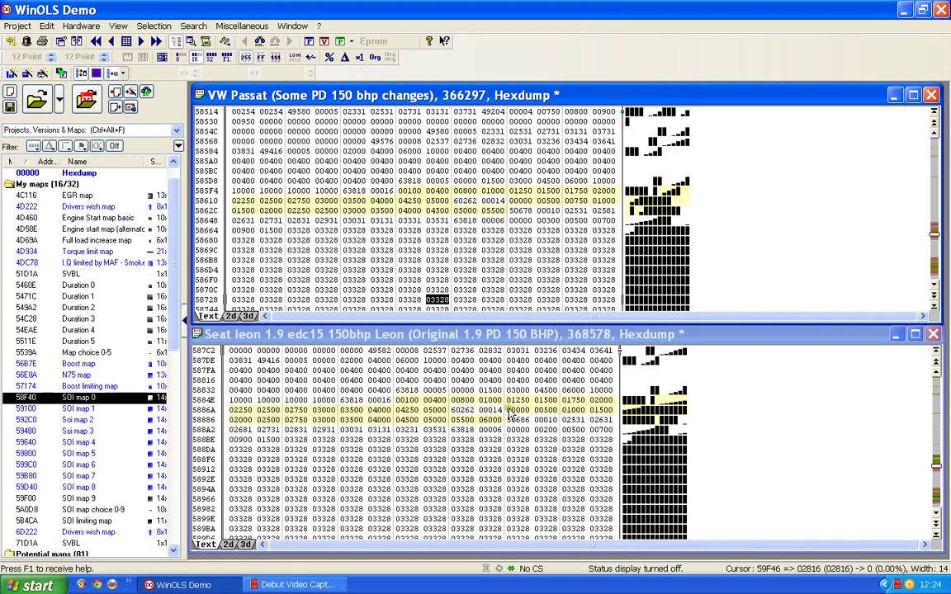
Step: Copy the 14-value SOI axis at 5887E in the Seat Leon hexdump over the axis at 58624 in the VW Passat hexdump
mouse_move(509, 413)
mouse_down()
mouse_move(446, 373)
mouse_move(495, 421)
mouse_up()
right_click(495, 421)
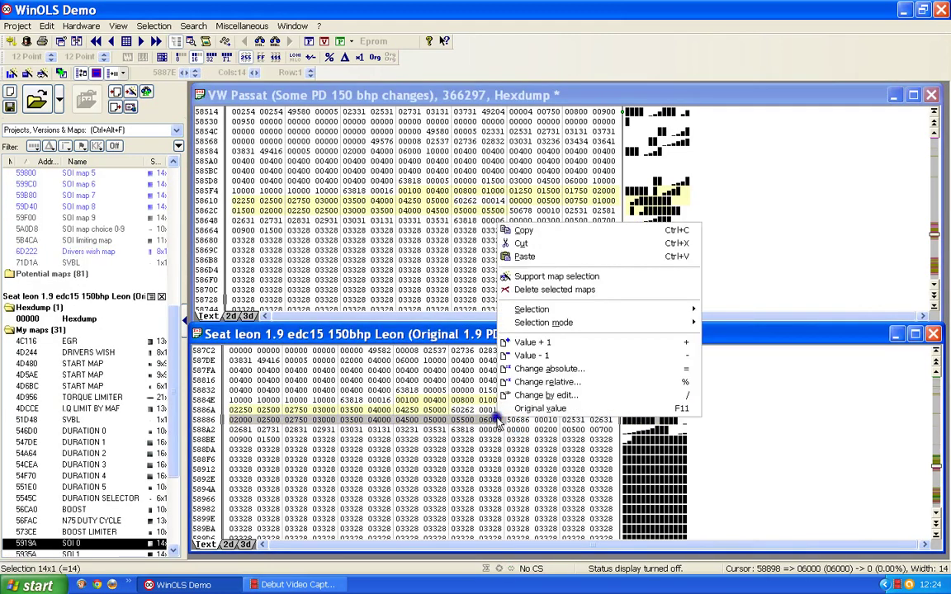
click(528, 231)
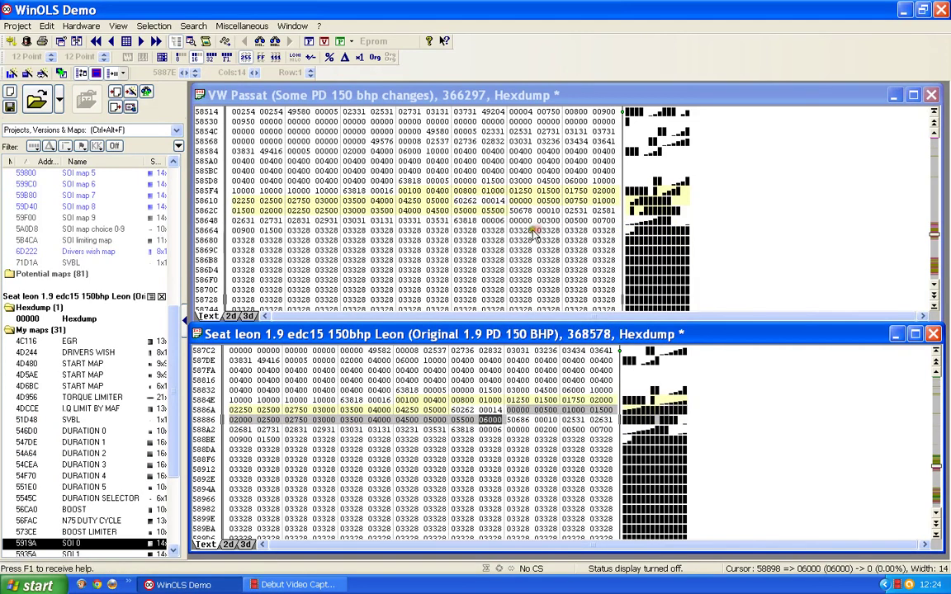
key(Escape)
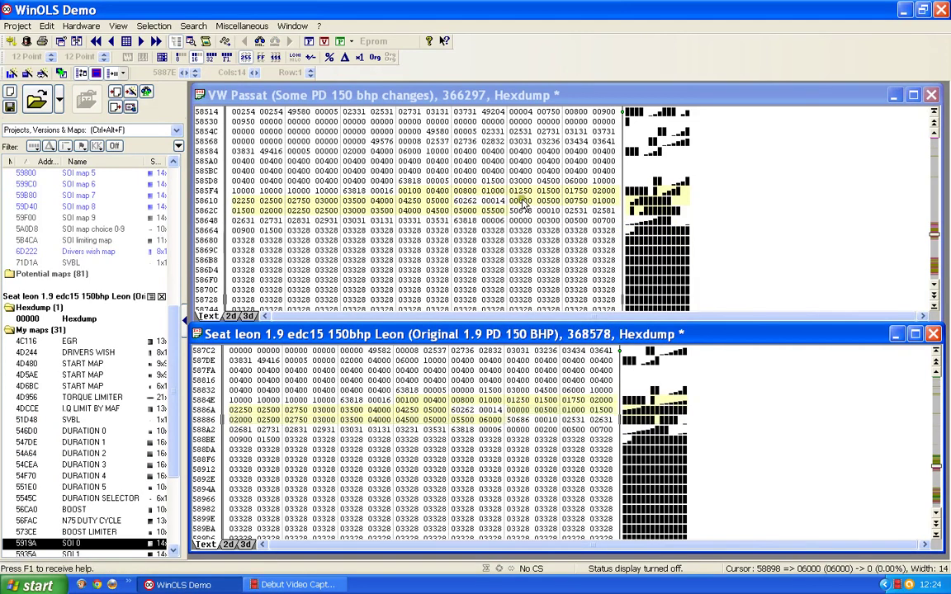
click(520, 202)
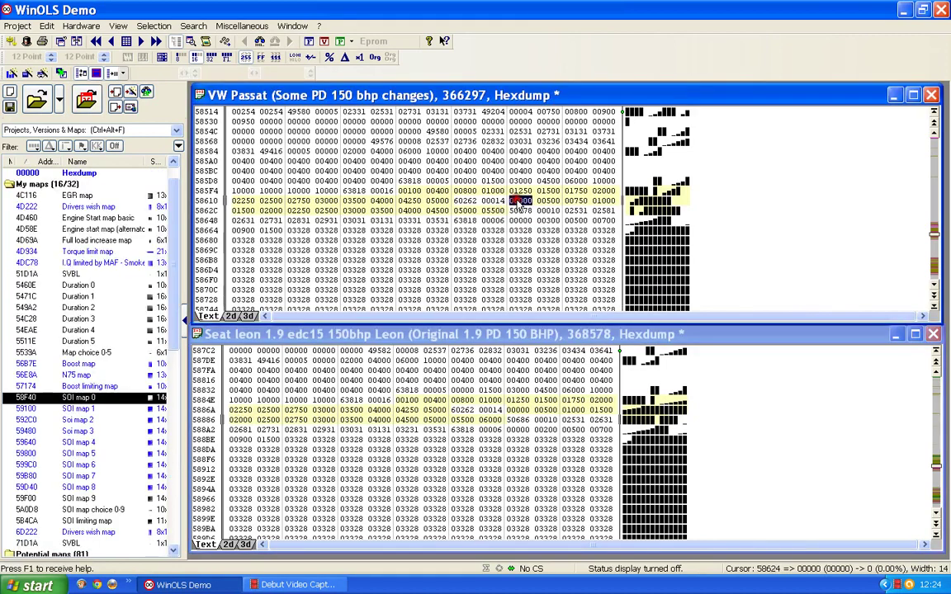
right_click(520, 204)
click(538, 258)
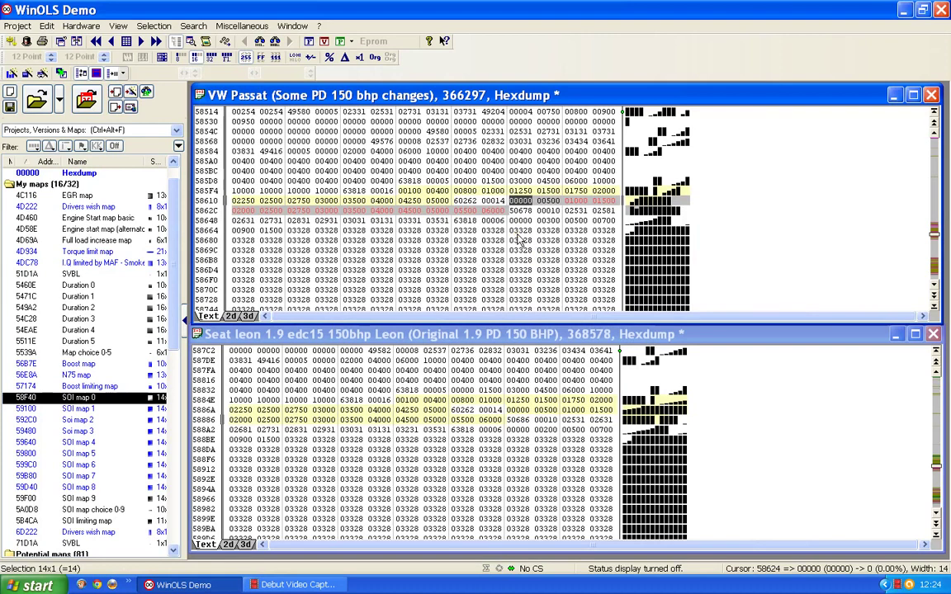
key(Escape)
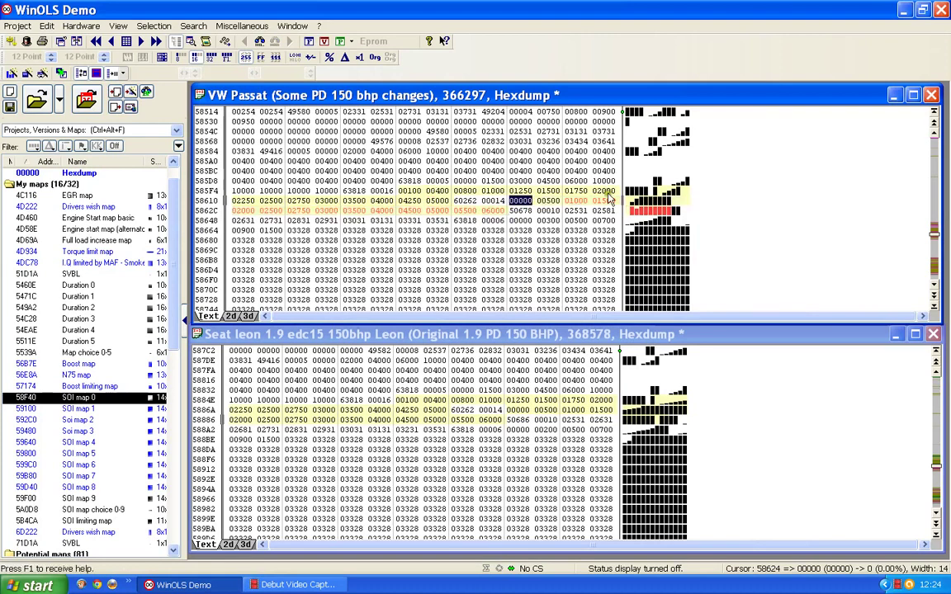
Step: Open the Seat Leon SOI 9 map at 5A15A in its own window and place it over the Seat Leon hexdump
click(939, 492)
drag(939, 492, 939, 492)
click(940, 440)
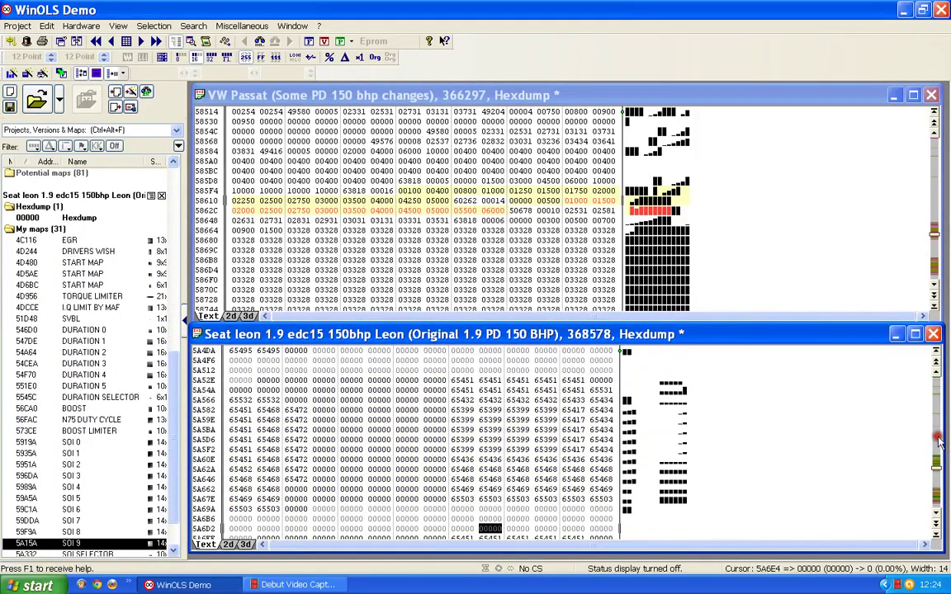
click(939, 440)
click(939, 439)
click(382, 482)
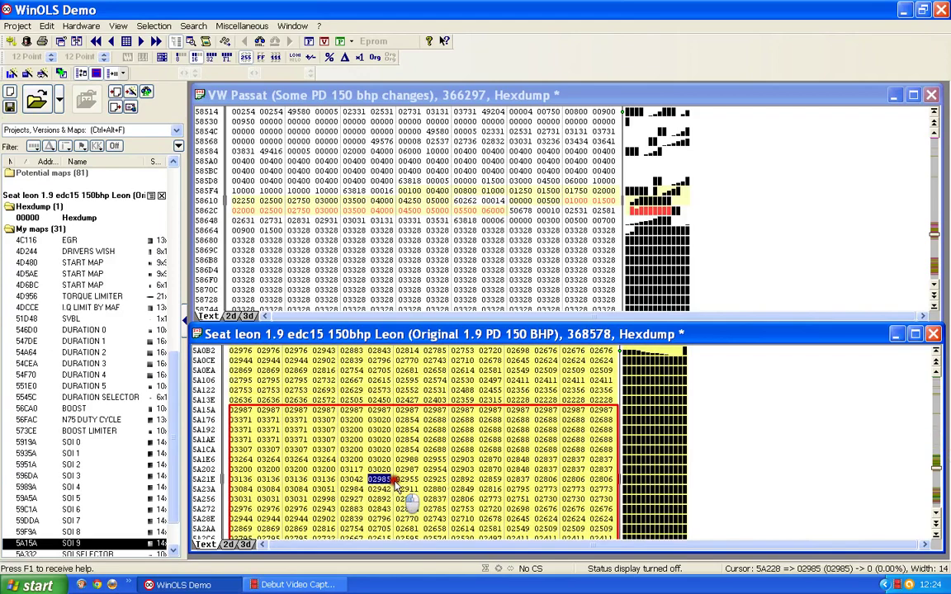
double_click(399, 482)
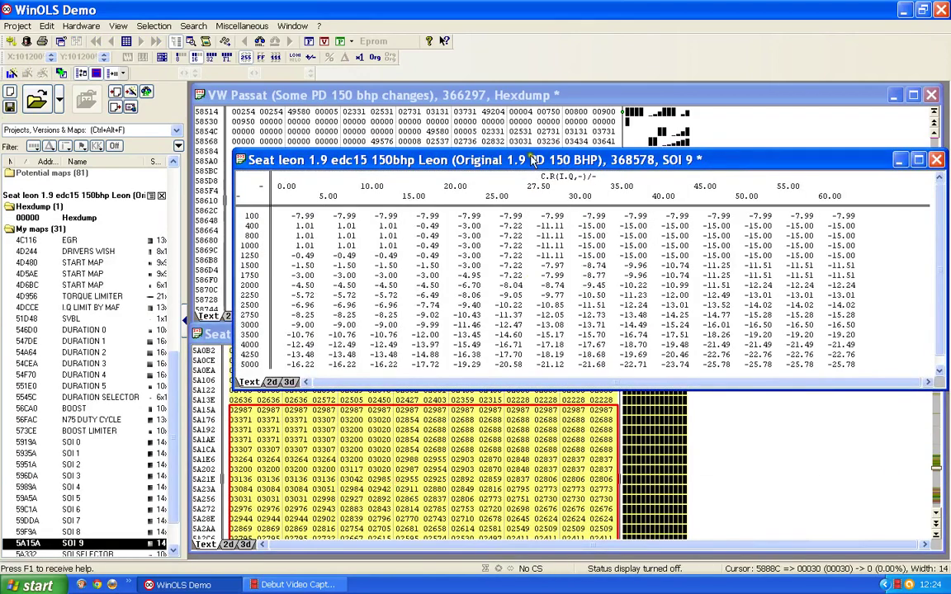
drag(485, 159, 454, 338)
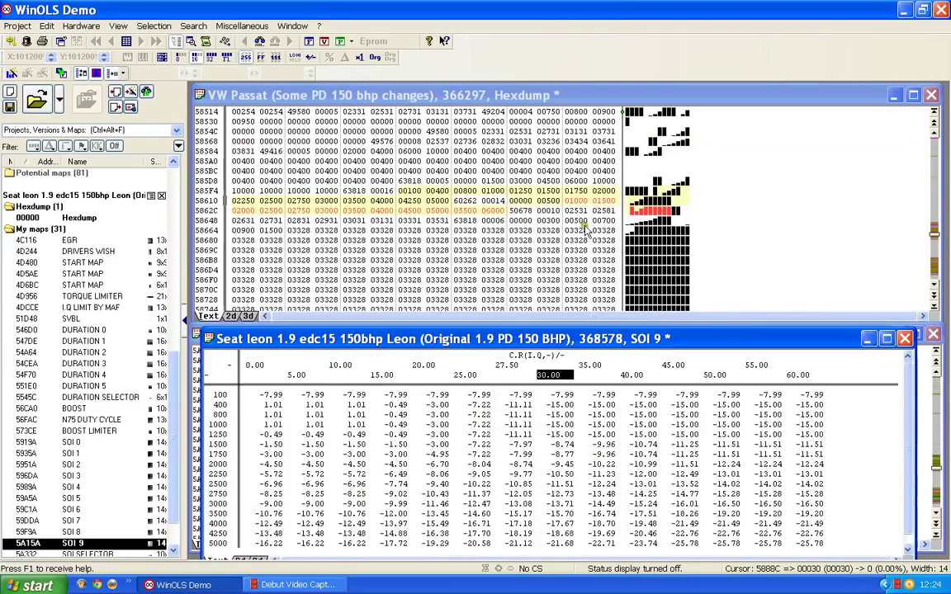
Step: Open the VW Passat SOI map 9 at 59F00 in its own window and place it above the Seat Leon map for comparison
click(525, 211)
scroll(758, 163, down, 4)
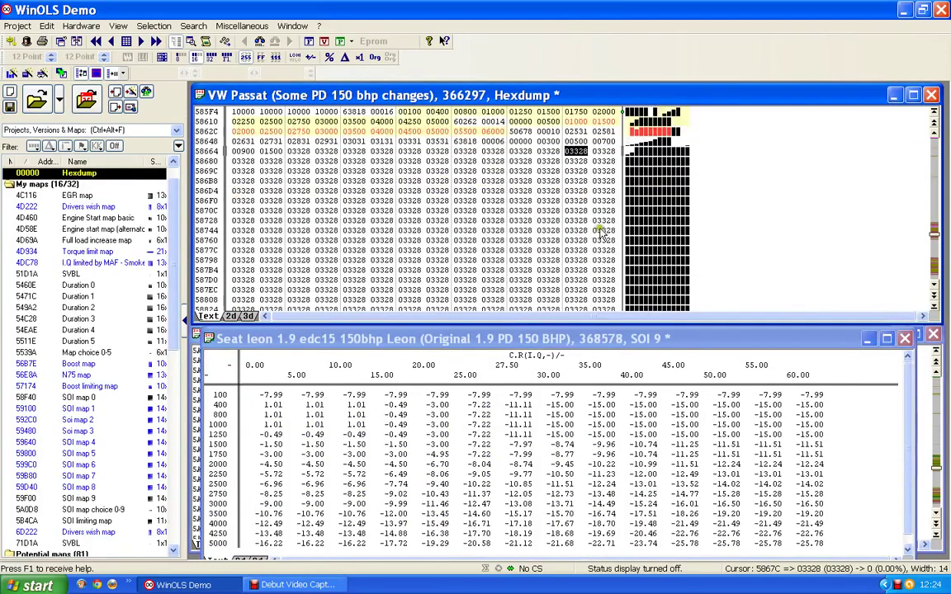
click(932, 250)
click(932, 249)
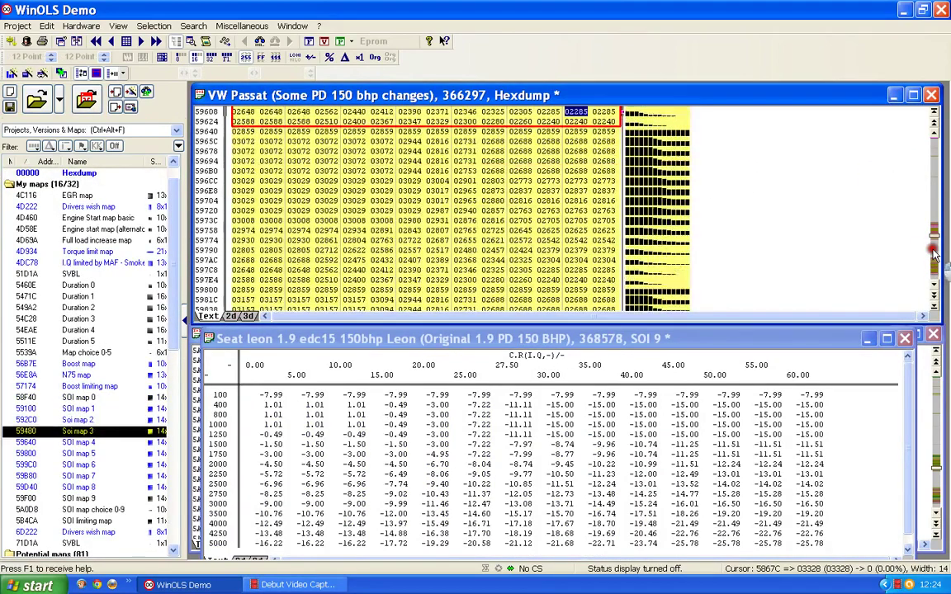
click(932, 250)
click(932, 250)
click(932, 250)
scroll(685, 243, up, 8)
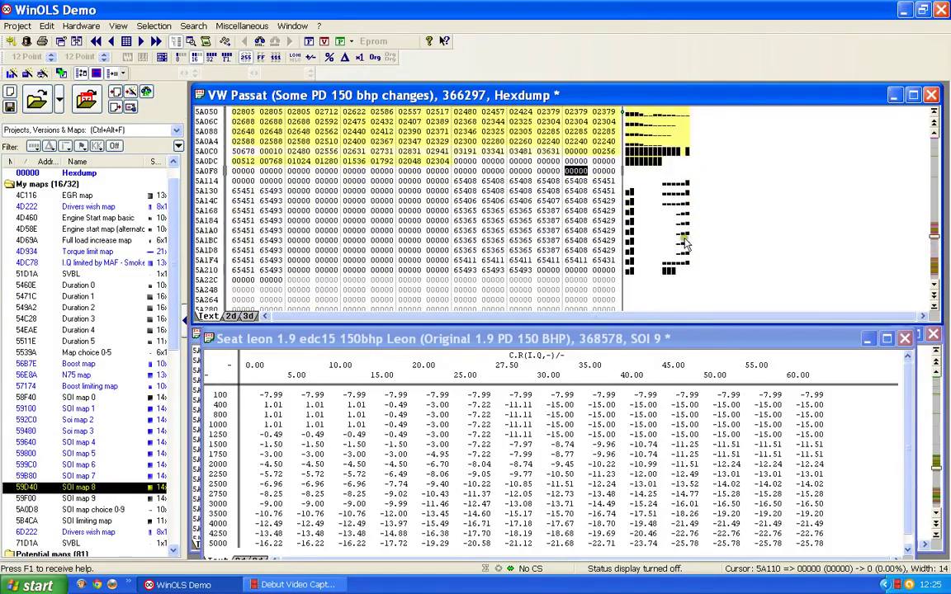
double_click(470, 231)
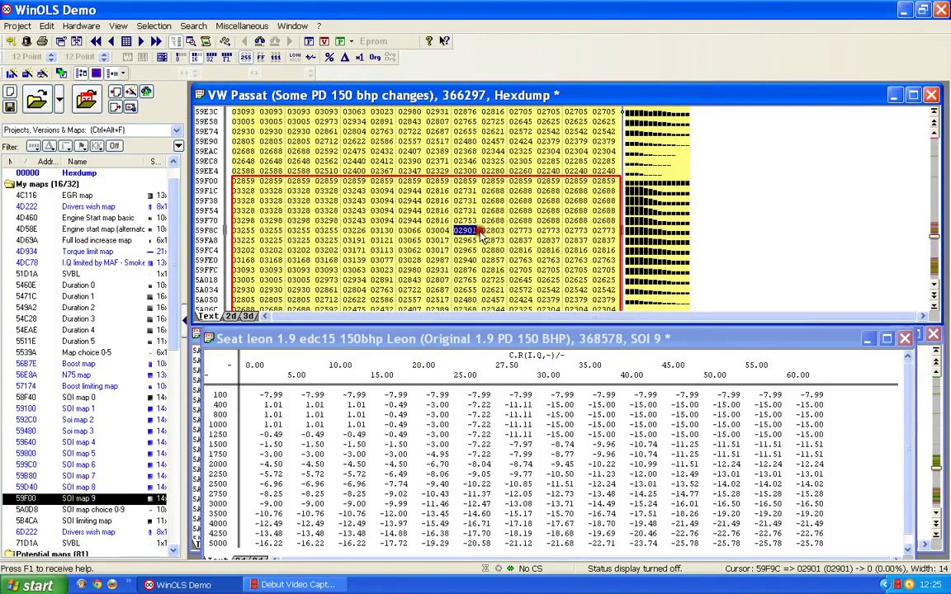
drag(535, 180, 491, 98)
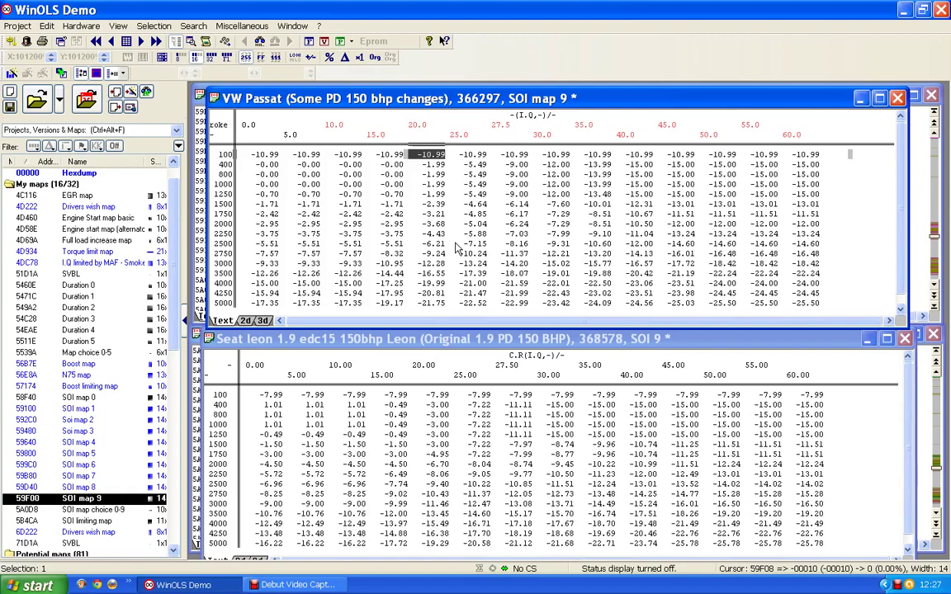
Step: Close both SOI 9 map windows and save the VW Passat project without creating a new version
click(900, 98)
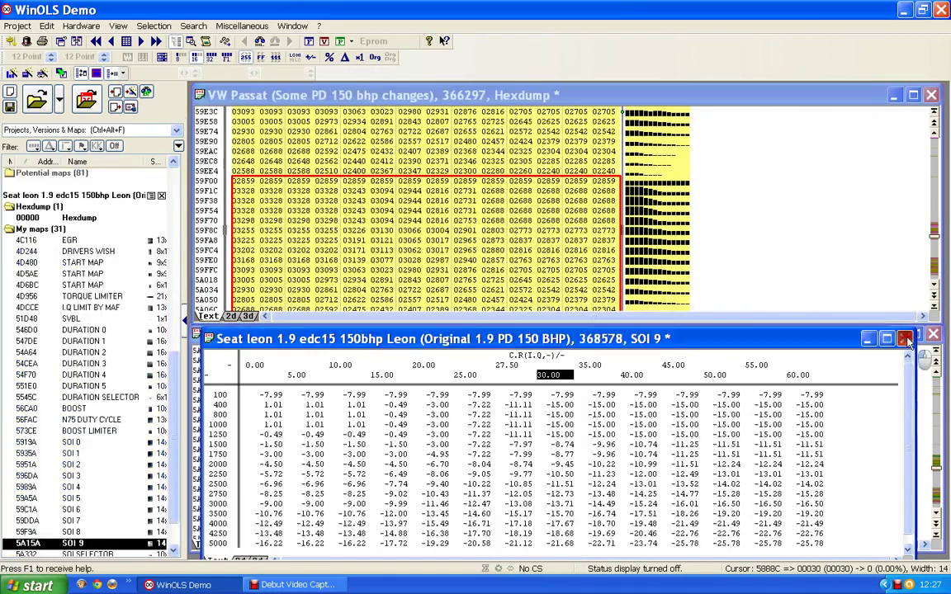
click(906, 339)
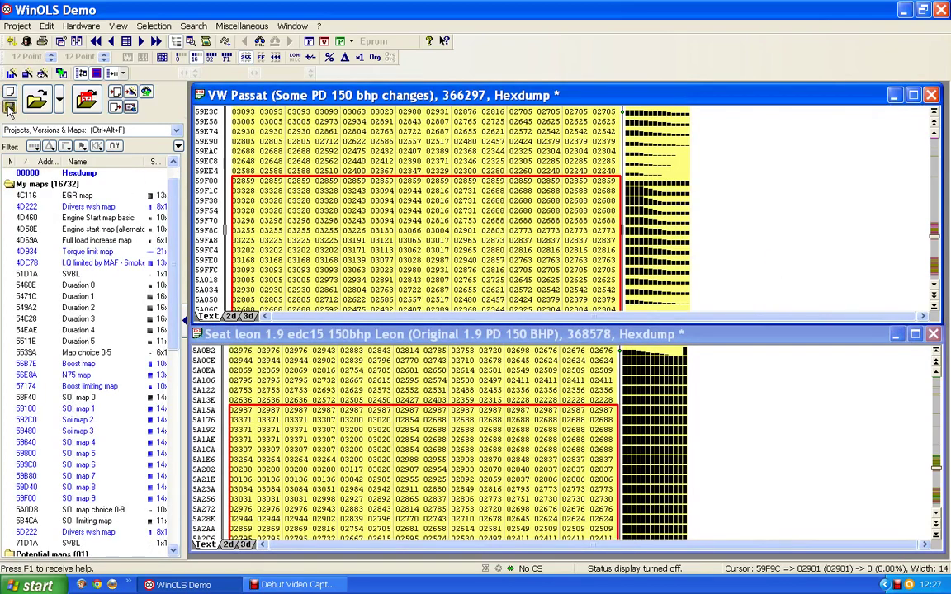
click(10, 109)
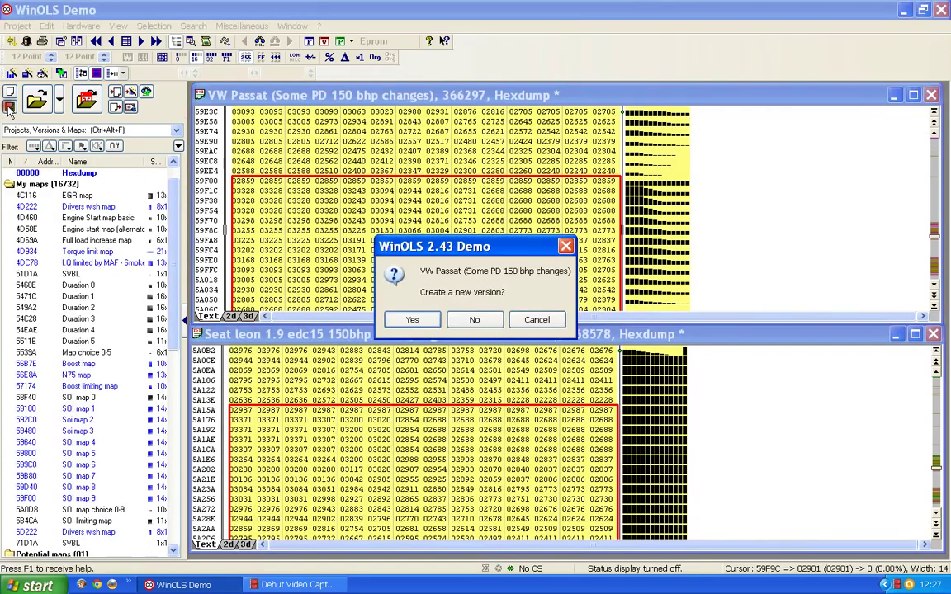
click(478, 320)
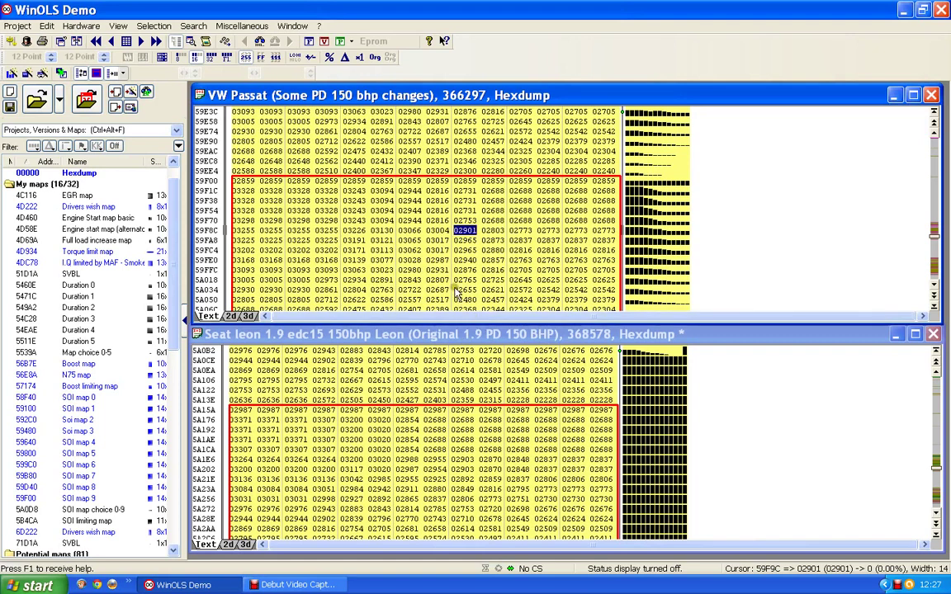